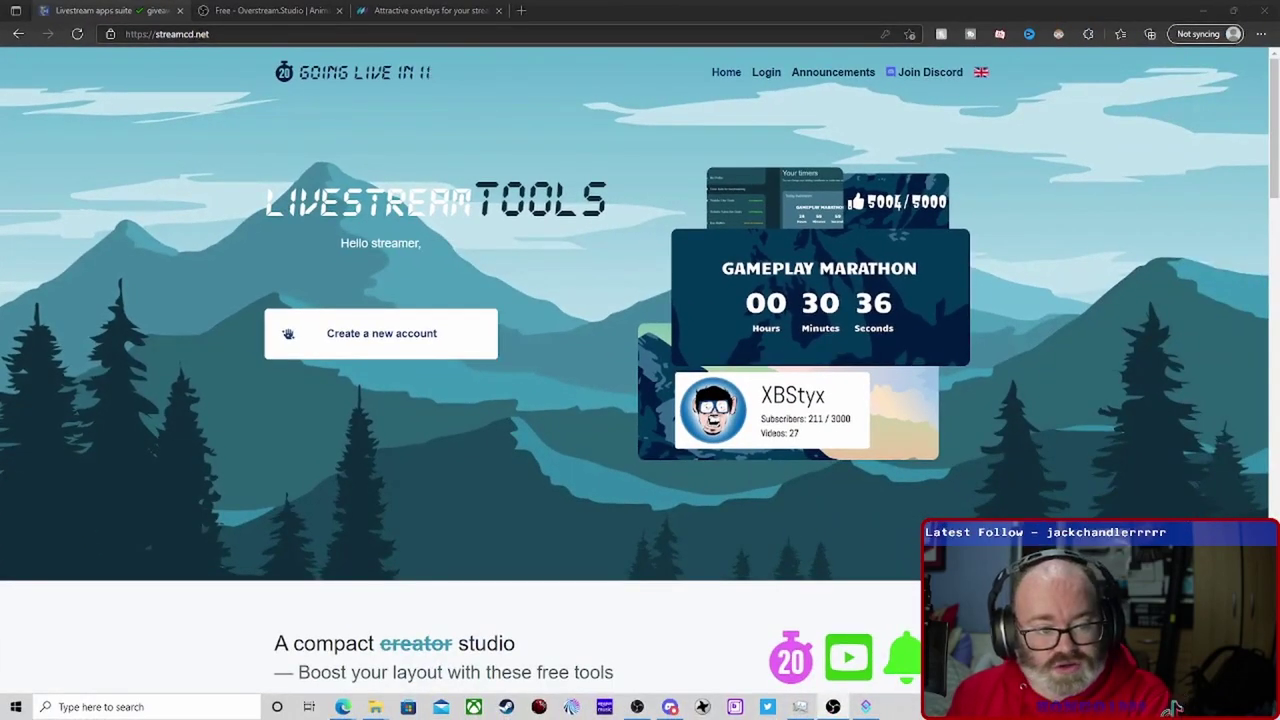
Log in to the livestream tools site with the saved credentials and open the YouTube subscriber goals
left_click(766, 74)
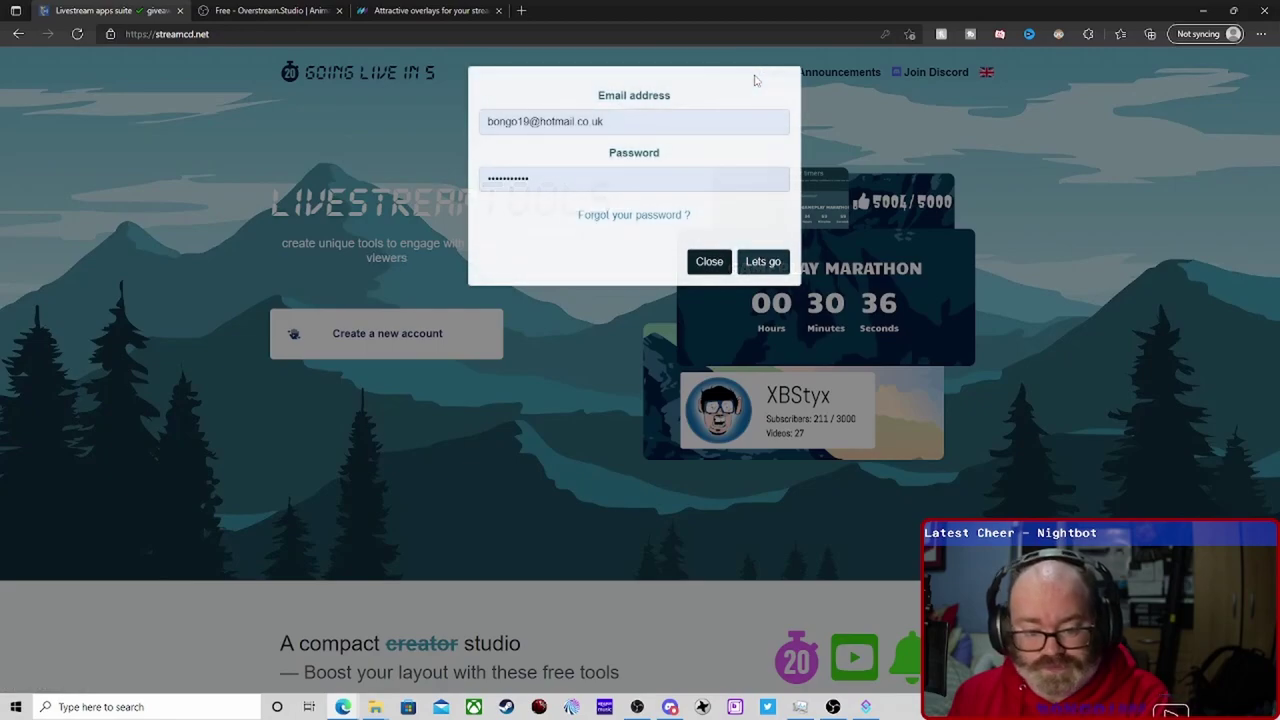
left_click(764, 263)
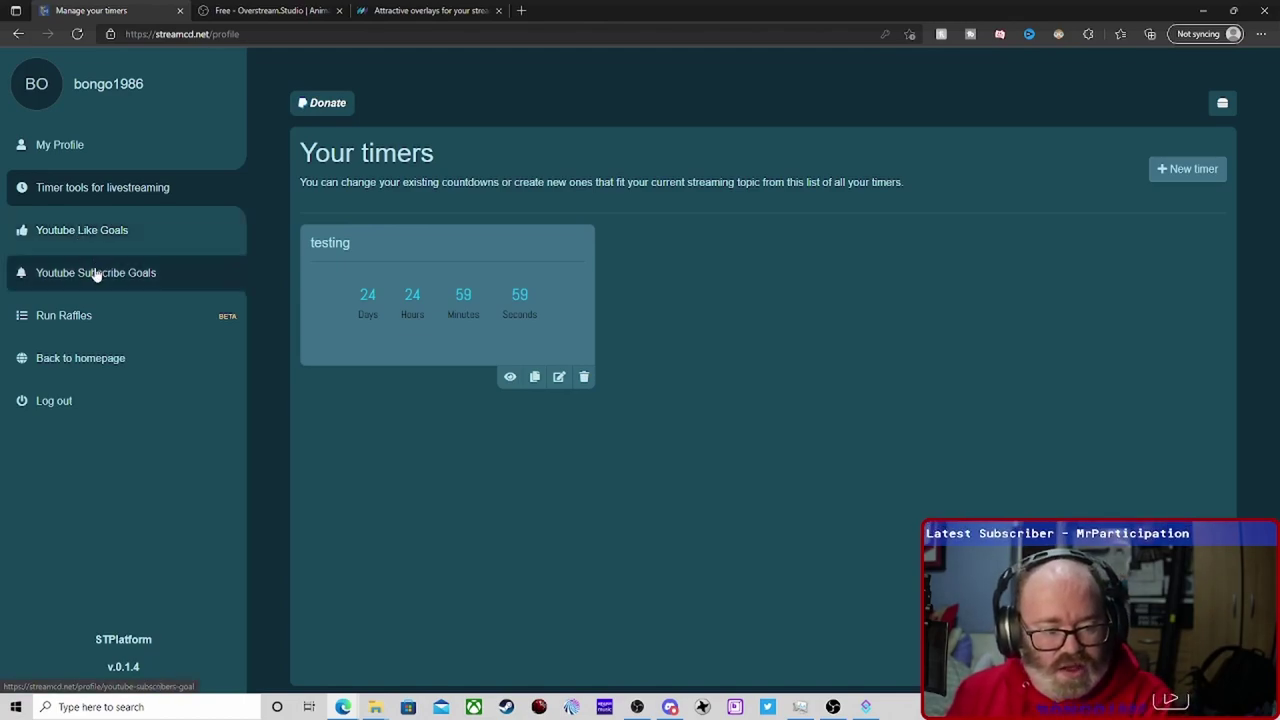
left_click(96, 277)
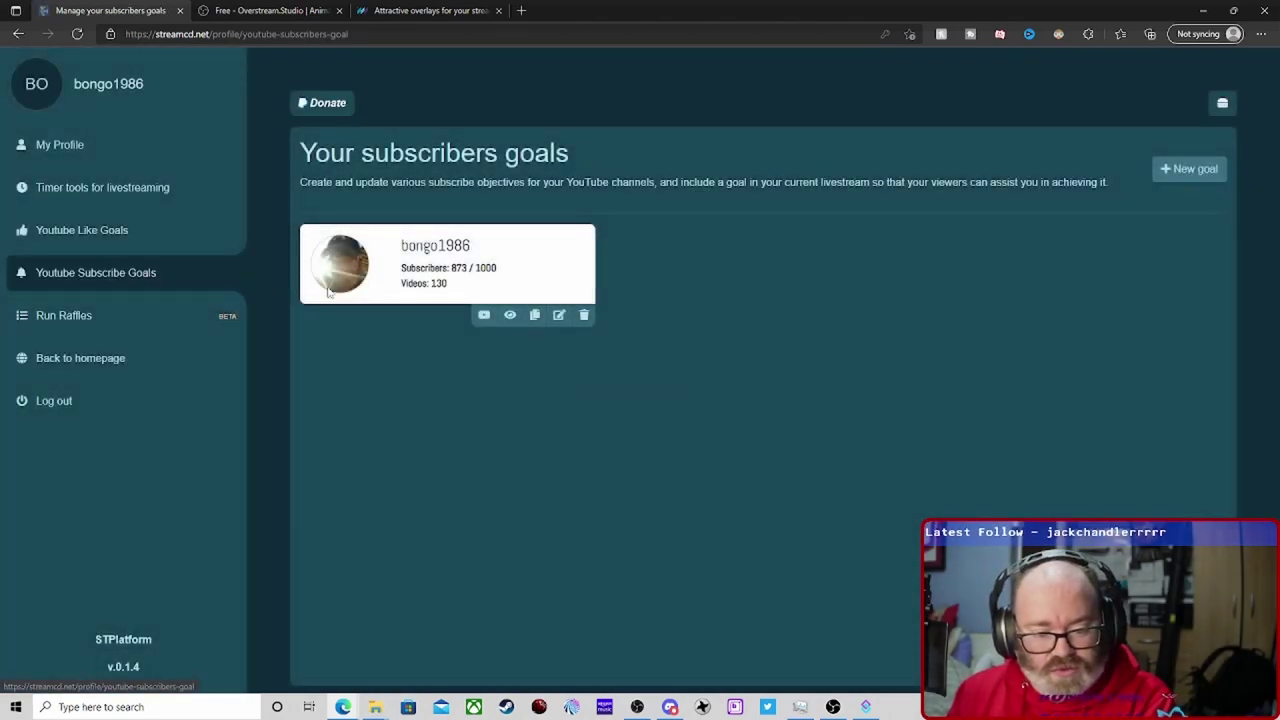
Start a new subscriber goal with a target of 1024 and try to submit it without a channel ID
left_click(1186, 169)
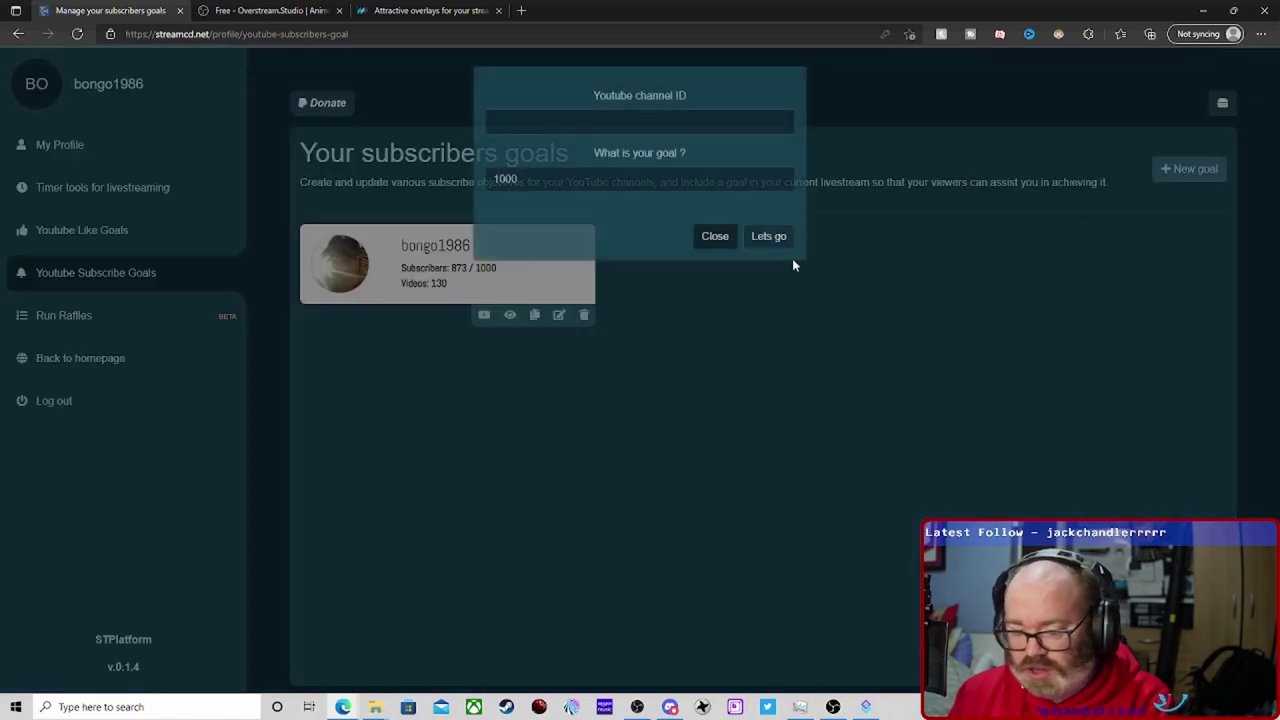
left_click(781, 184)
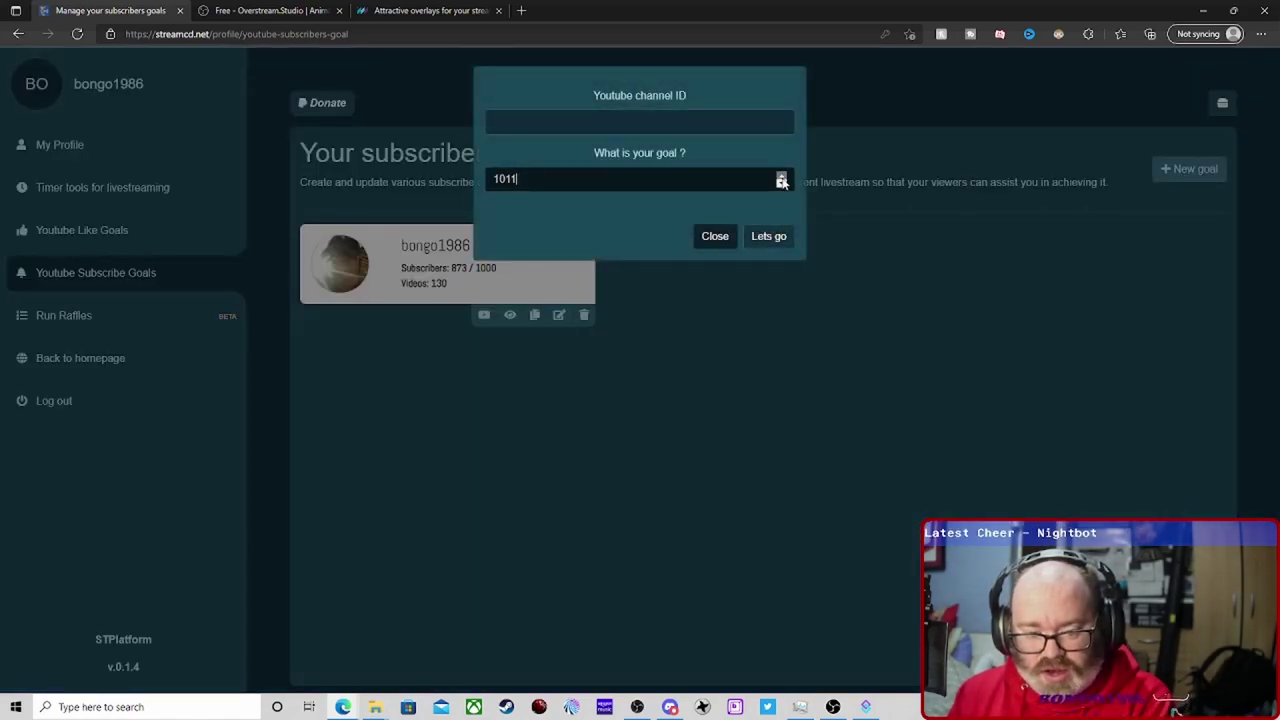
left_click(768, 236)
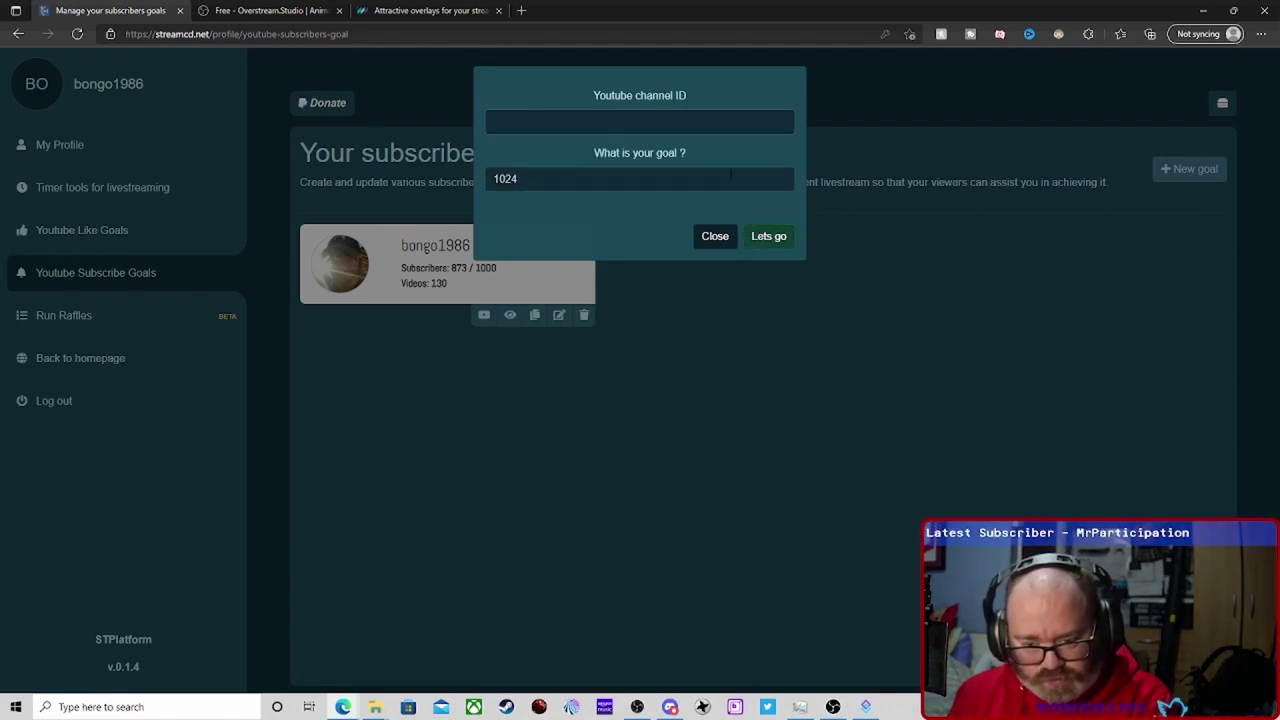
left_click(715, 122)
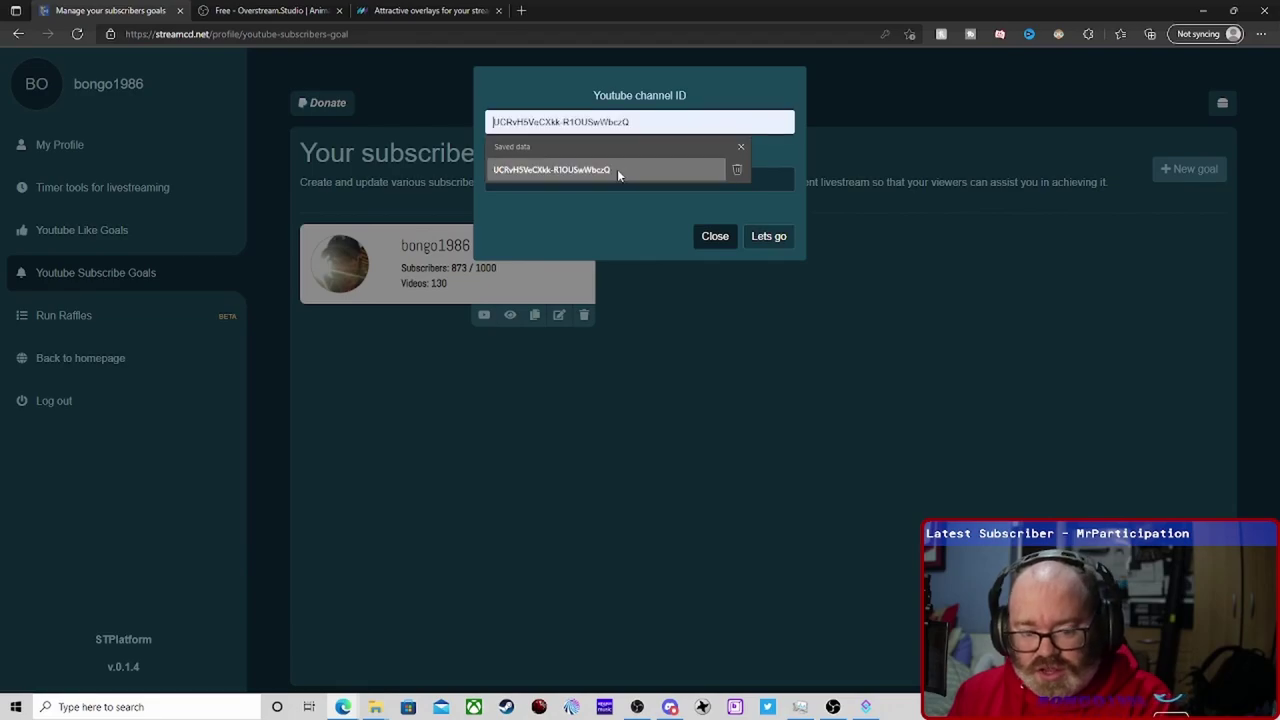
Look up the channel ID on the YouTube channel page and return to the new goal form
left_click(309, 707)
left_click(343, 707)
mouse_move(343, 707)
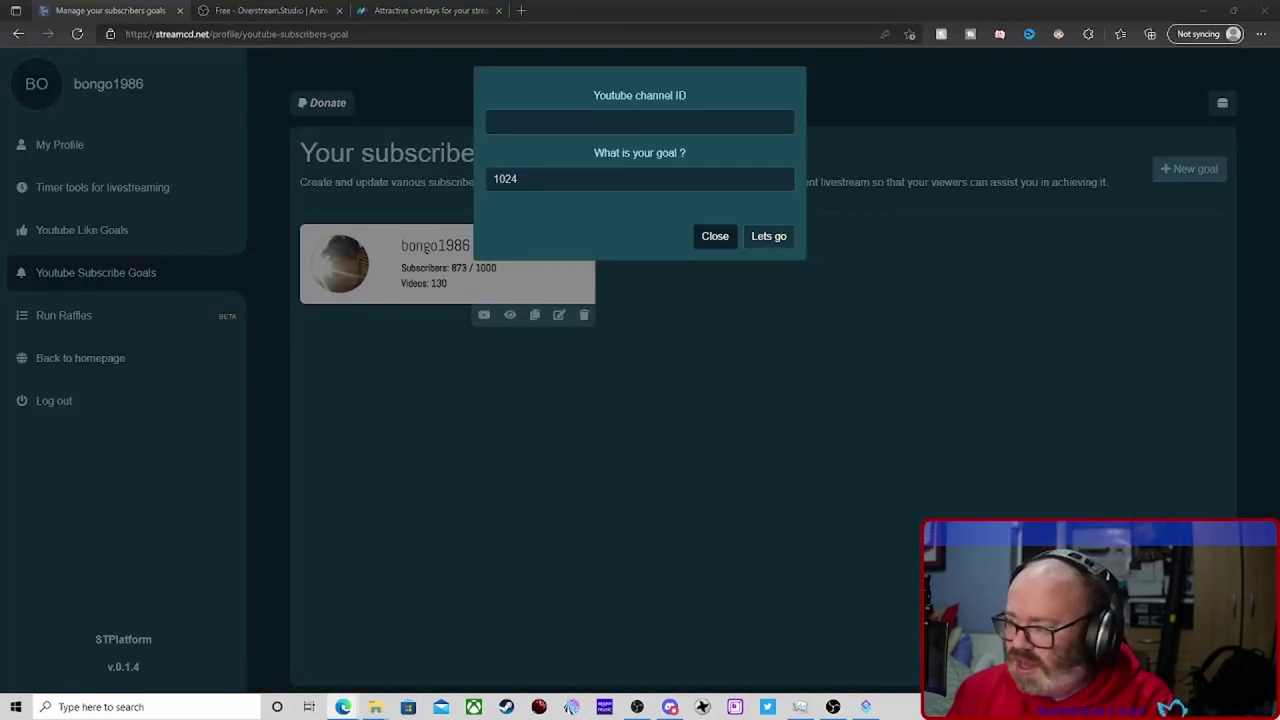
left_click_drag(1279, 14, 396, 183)
double_click(396, 183)
scroll(477, 522, "down", 1)
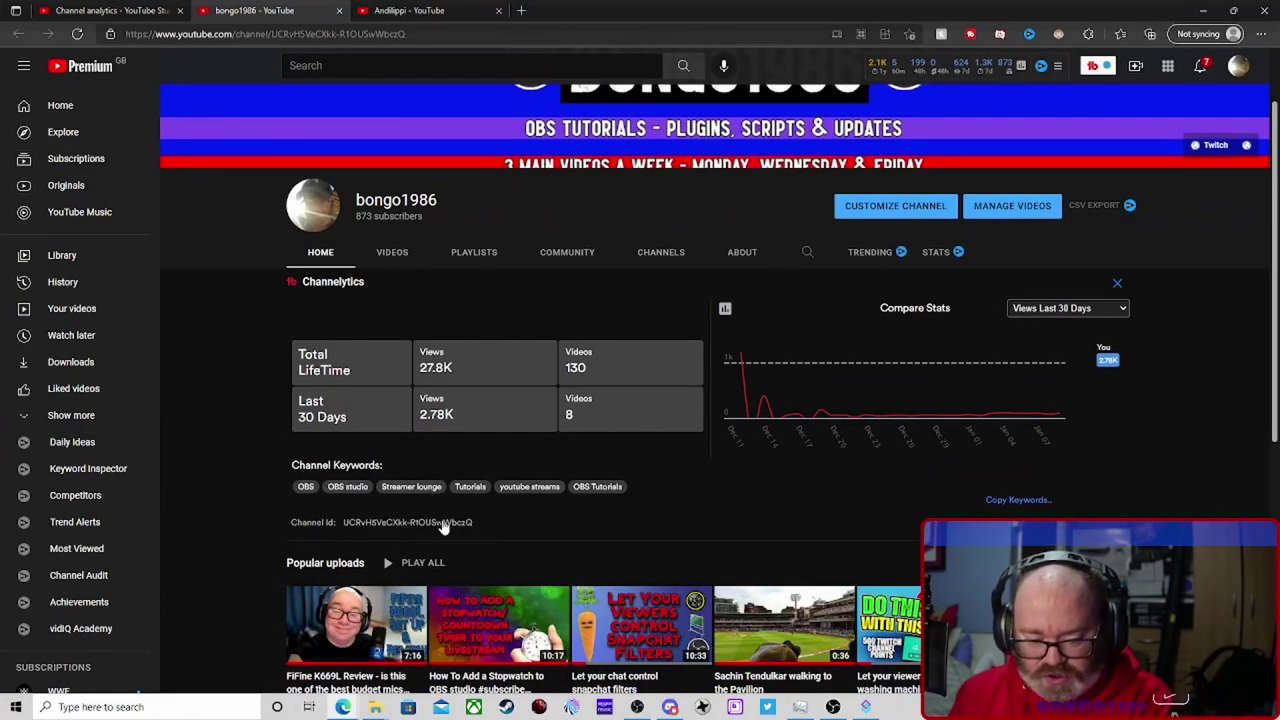
scroll(420, 527, "up", 1)
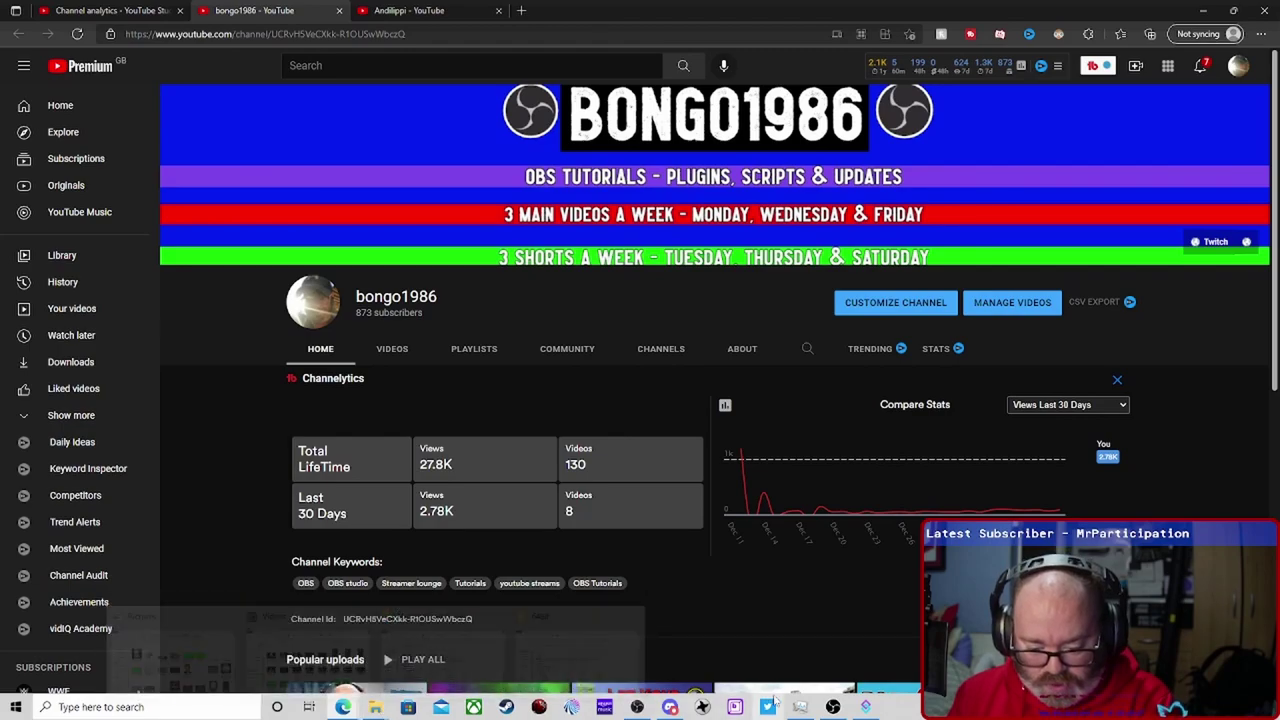
mouse_move(342, 707)
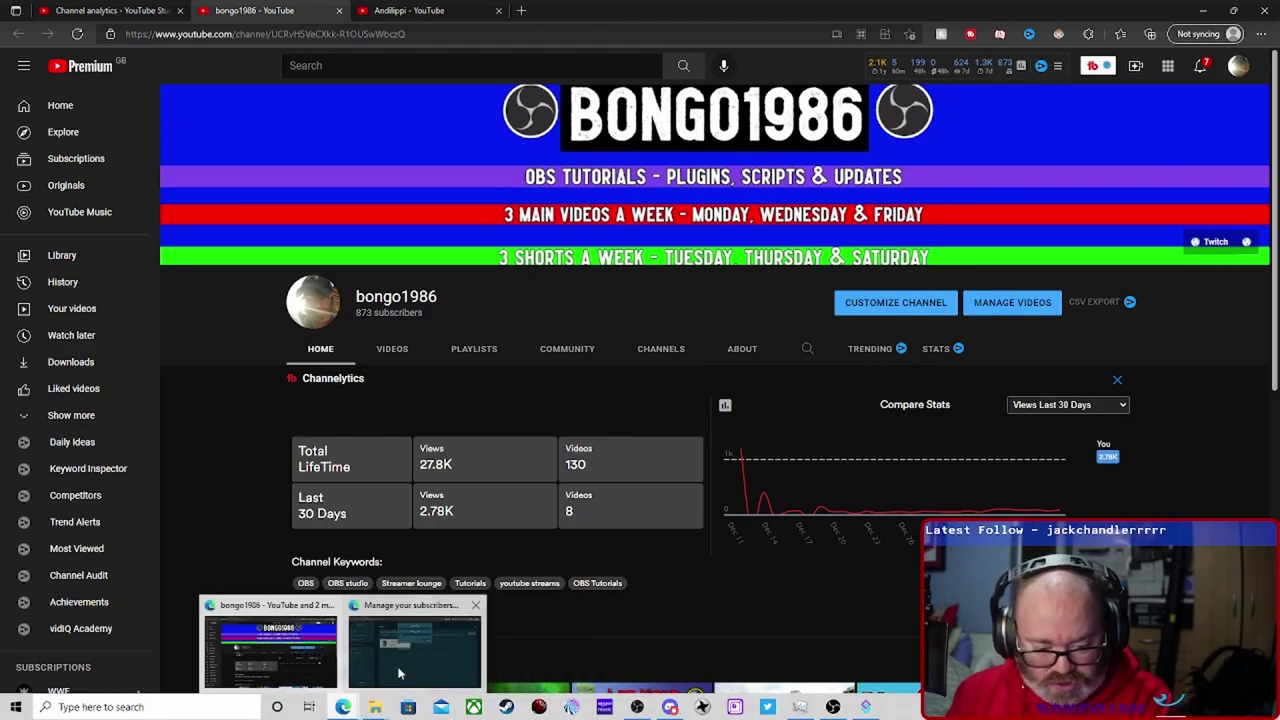
left_click(415, 645)
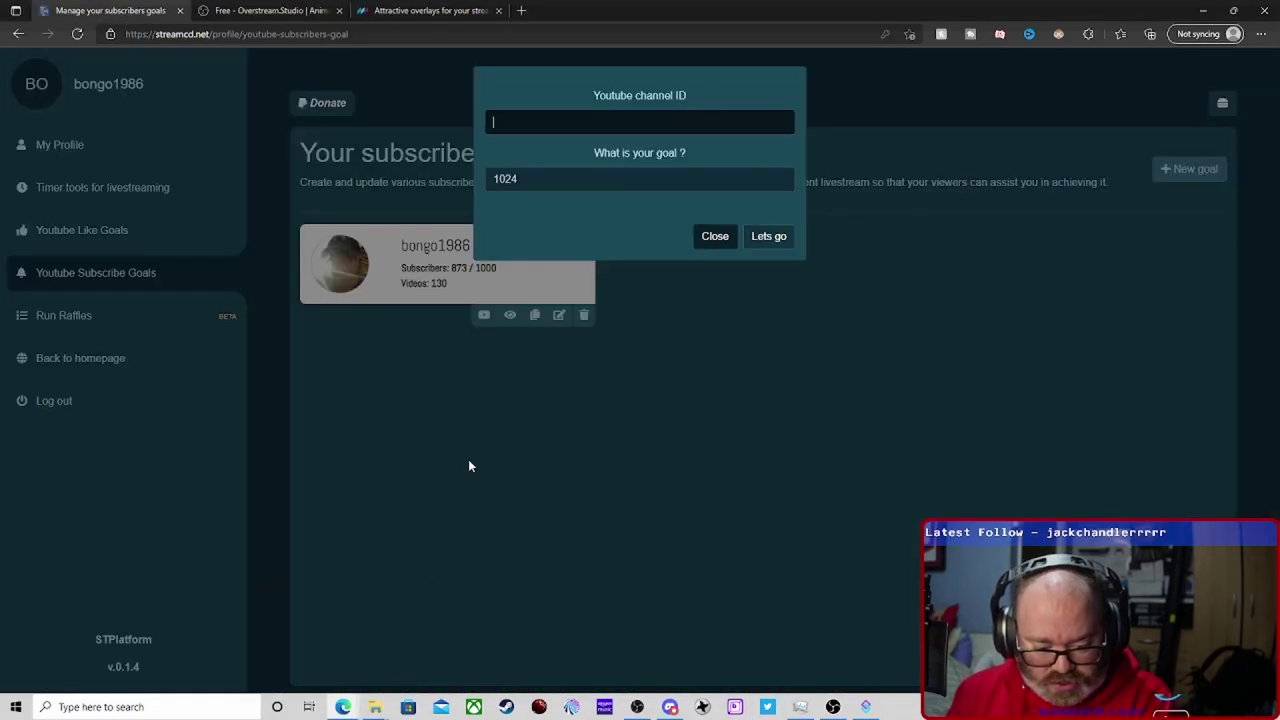
Try to create the subscriber goal using the saved YouTube channel ID, and close the form
left_click(593, 122)
left_click(565, 172)
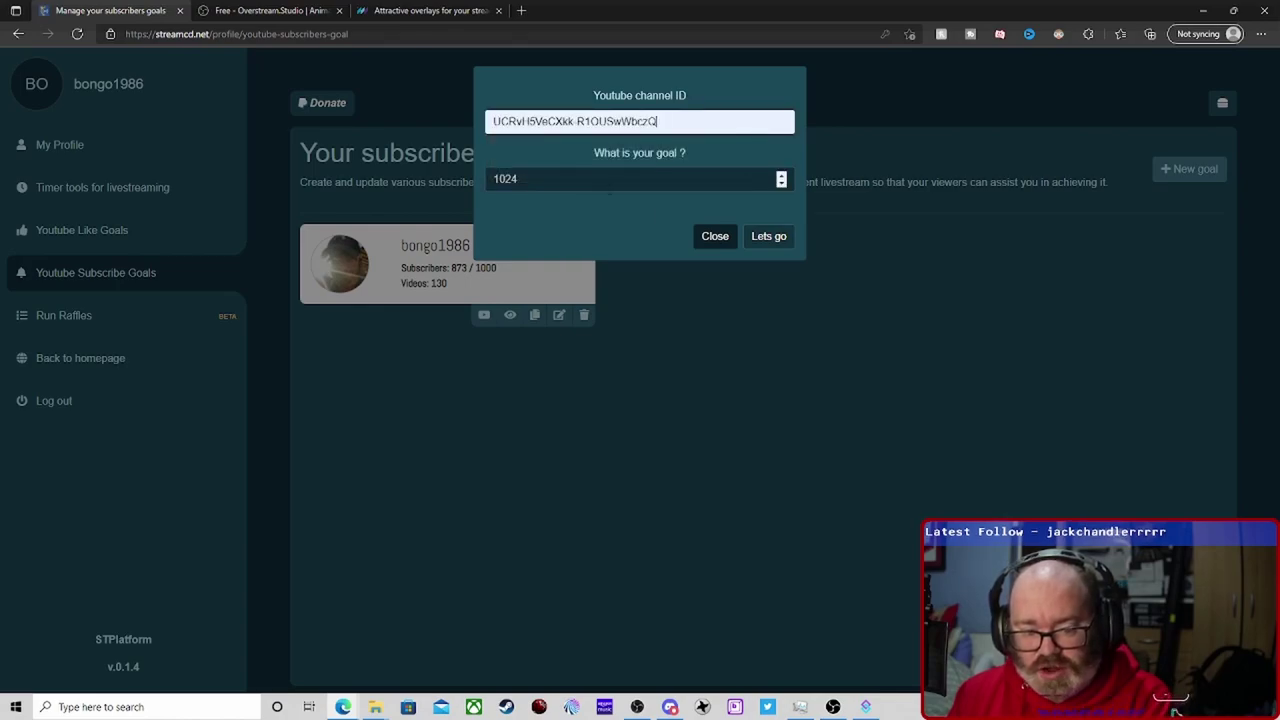
left_click(768, 240)
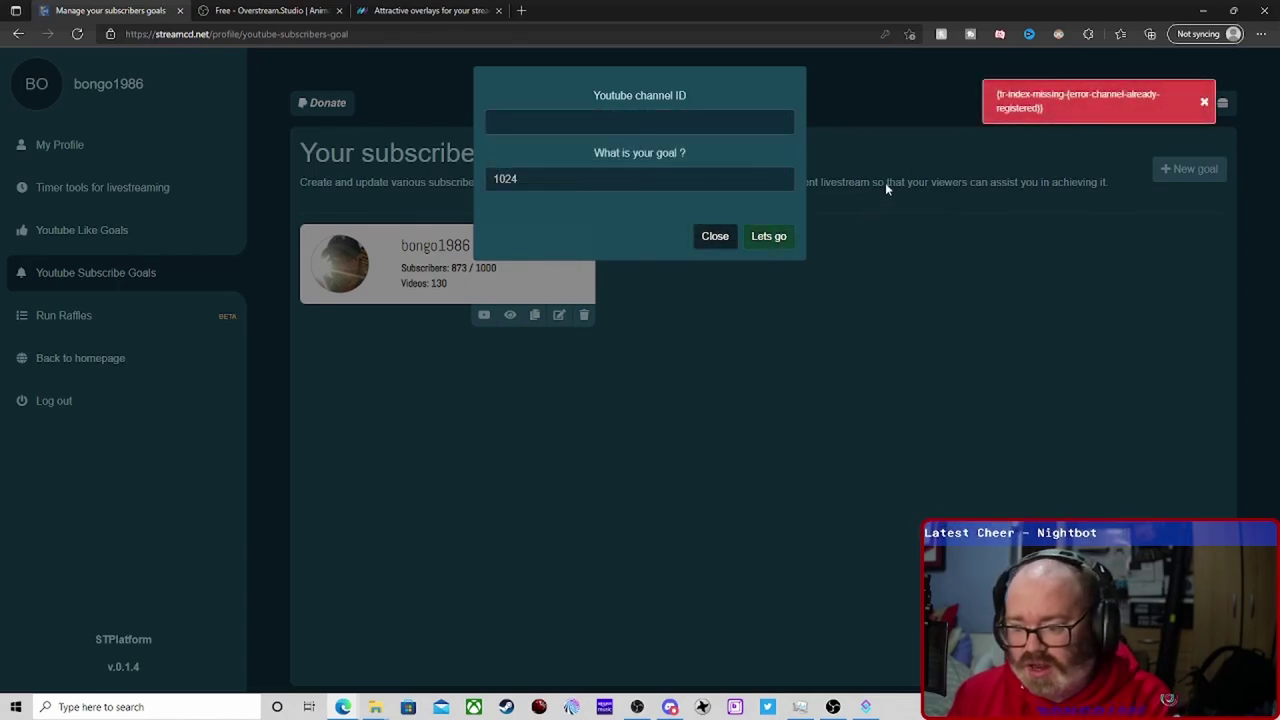
left_click(609, 124)
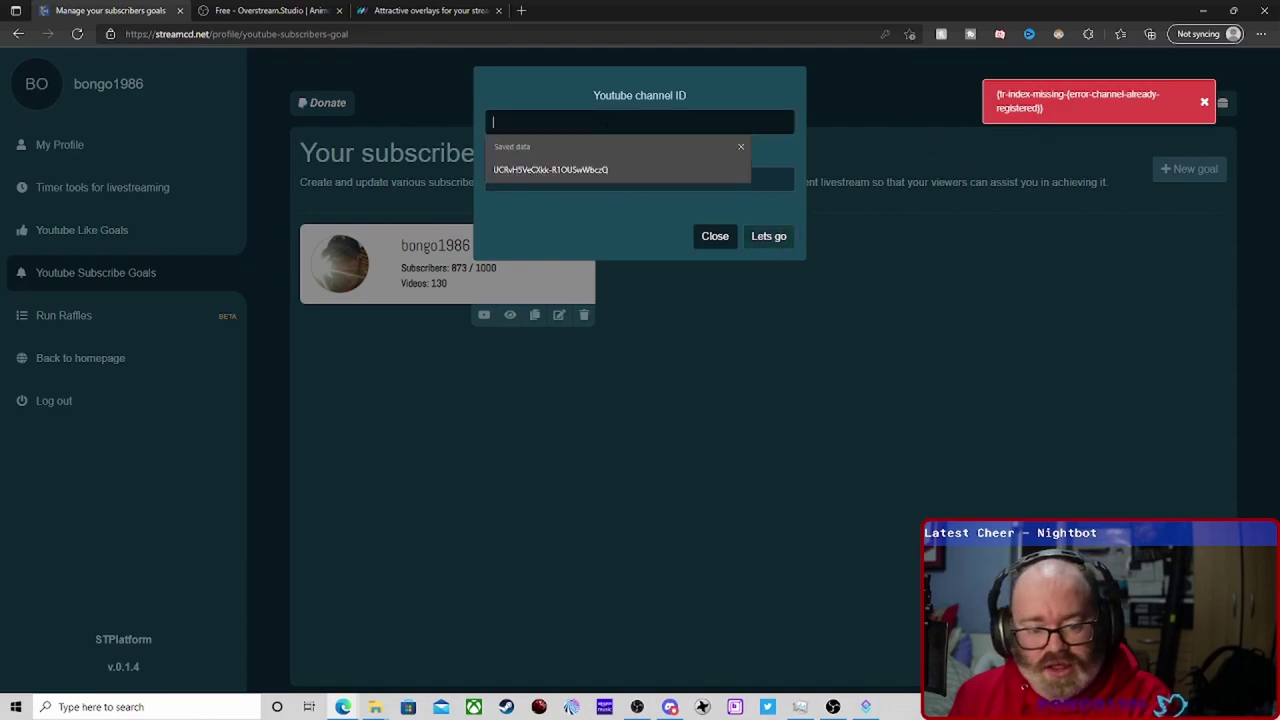
left_click(713, 237)
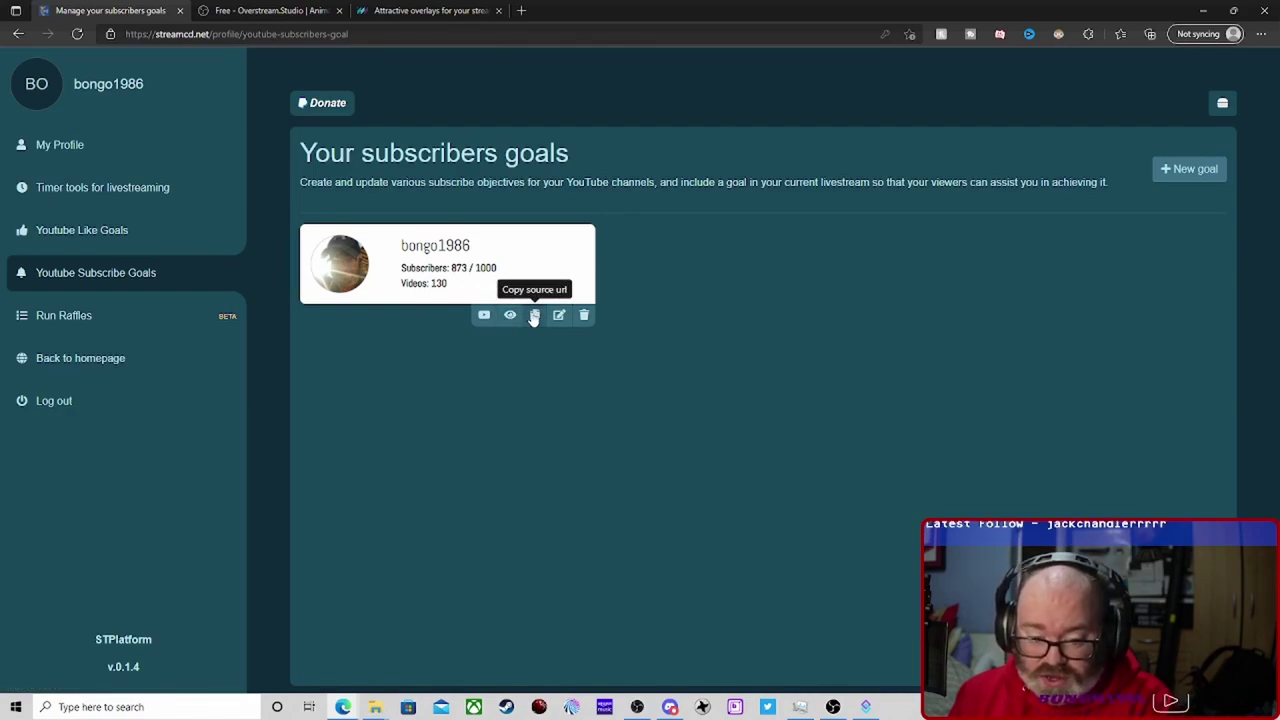
Copy the existing subscriber goal's source URL and create a new browser source in the Starting soon scene in OBS
left_click(534, 316)
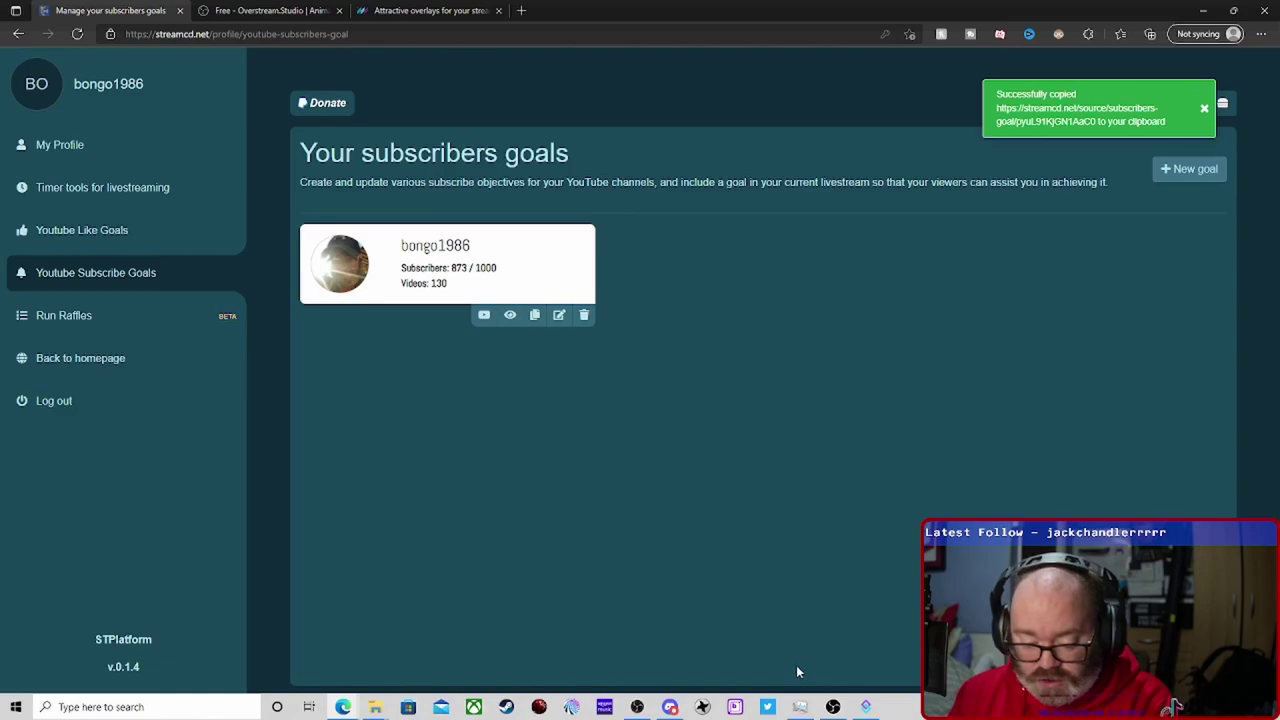
left_click(640, 707)
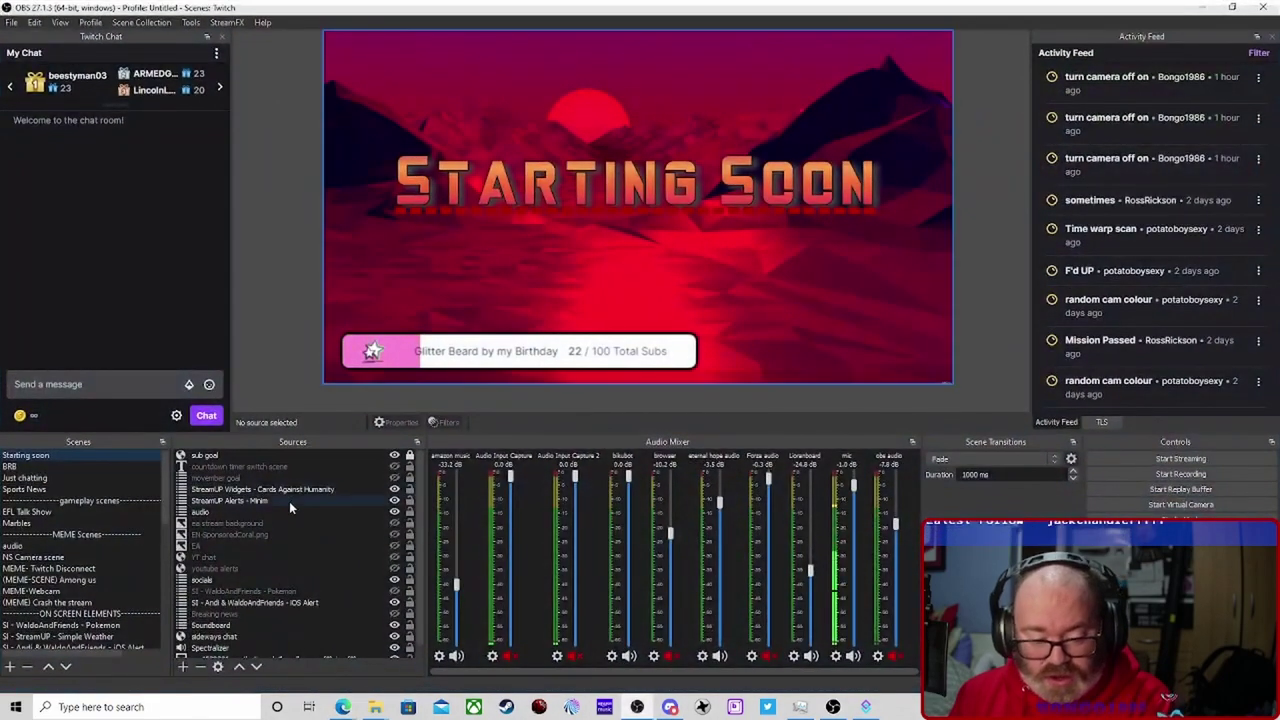
left_click(185, 667)
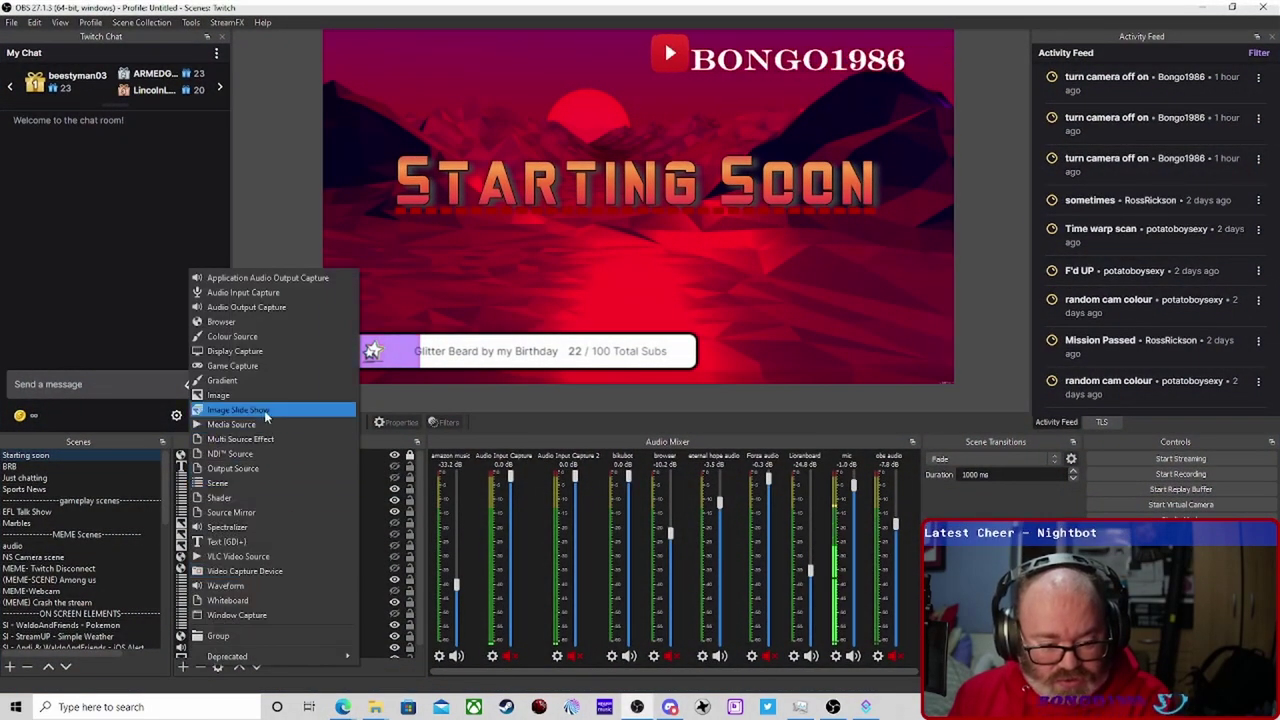
left_click(222, 321)
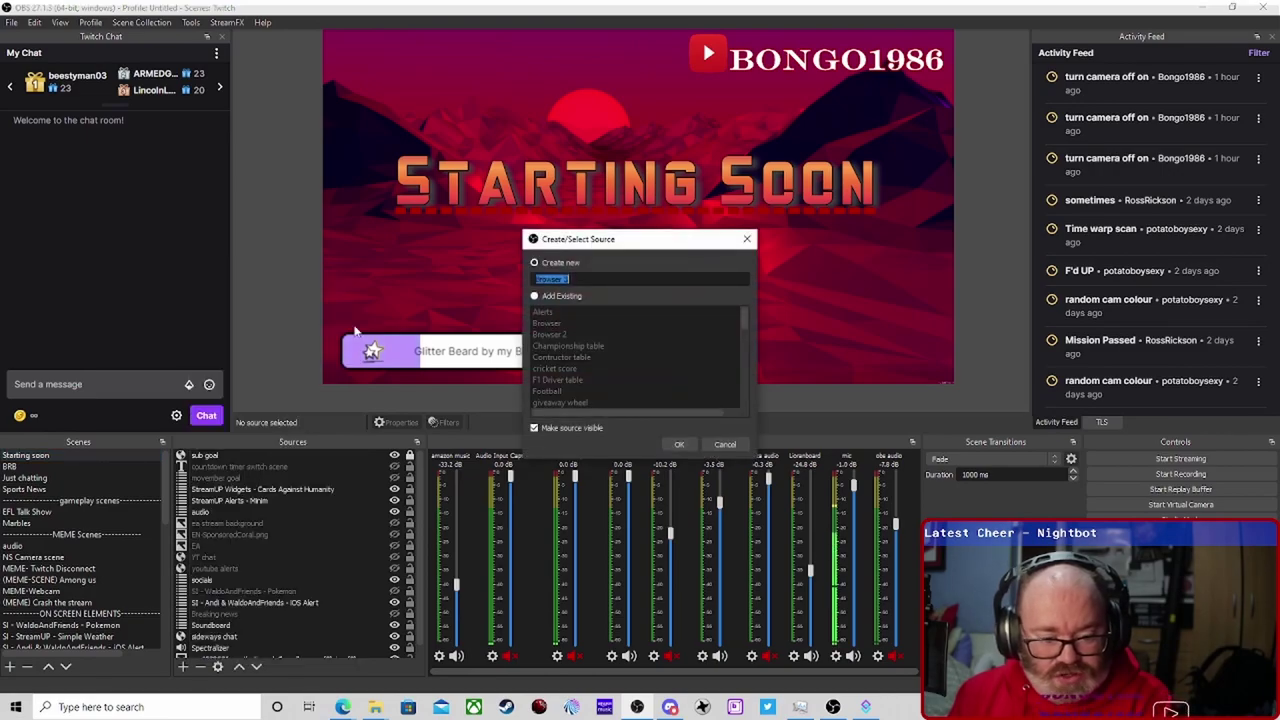
key("Return")
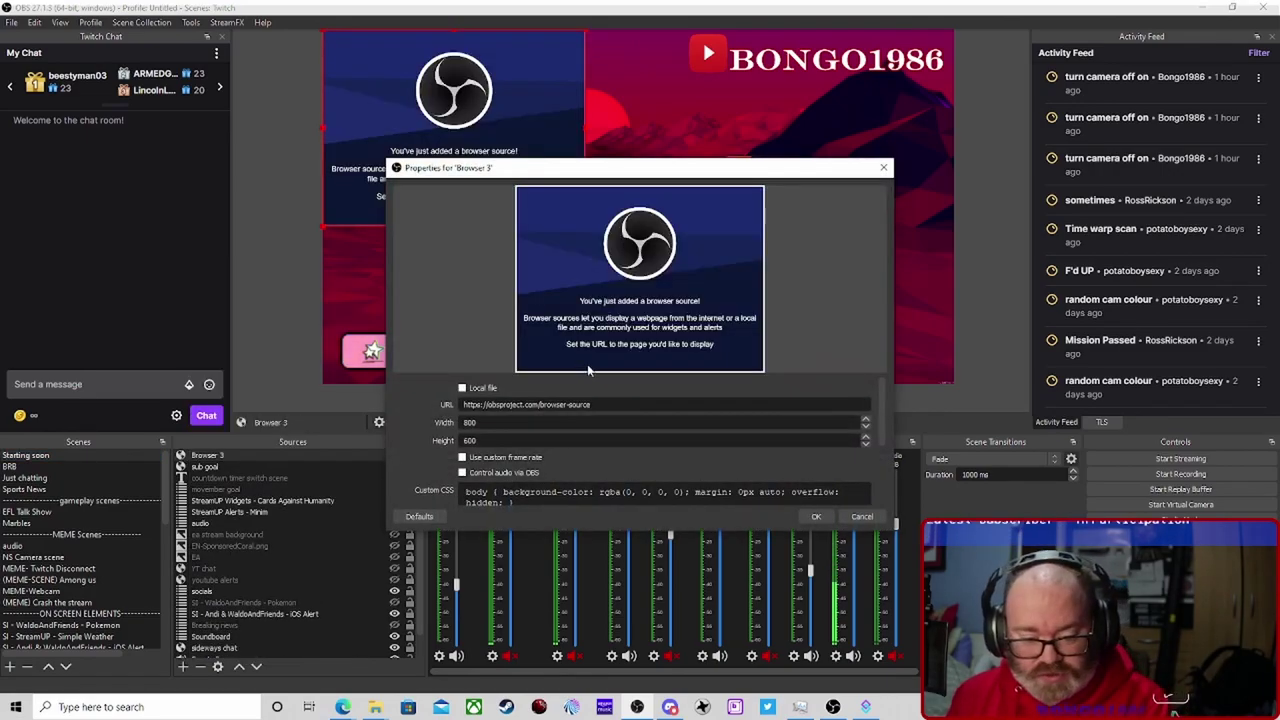
Replace the browser source's default URL with the copied subscriber goal URL and accept the properties
key("ctrl+a")
key("BackSpace")
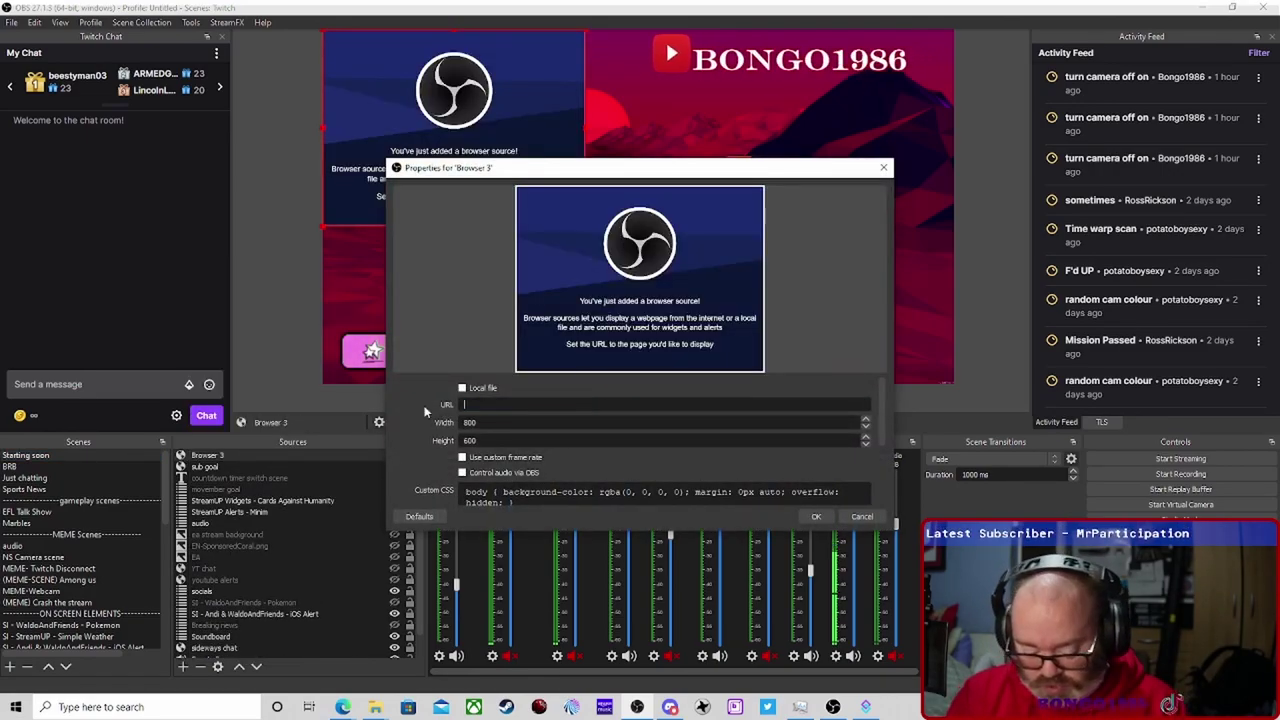
key("ctrl+v")
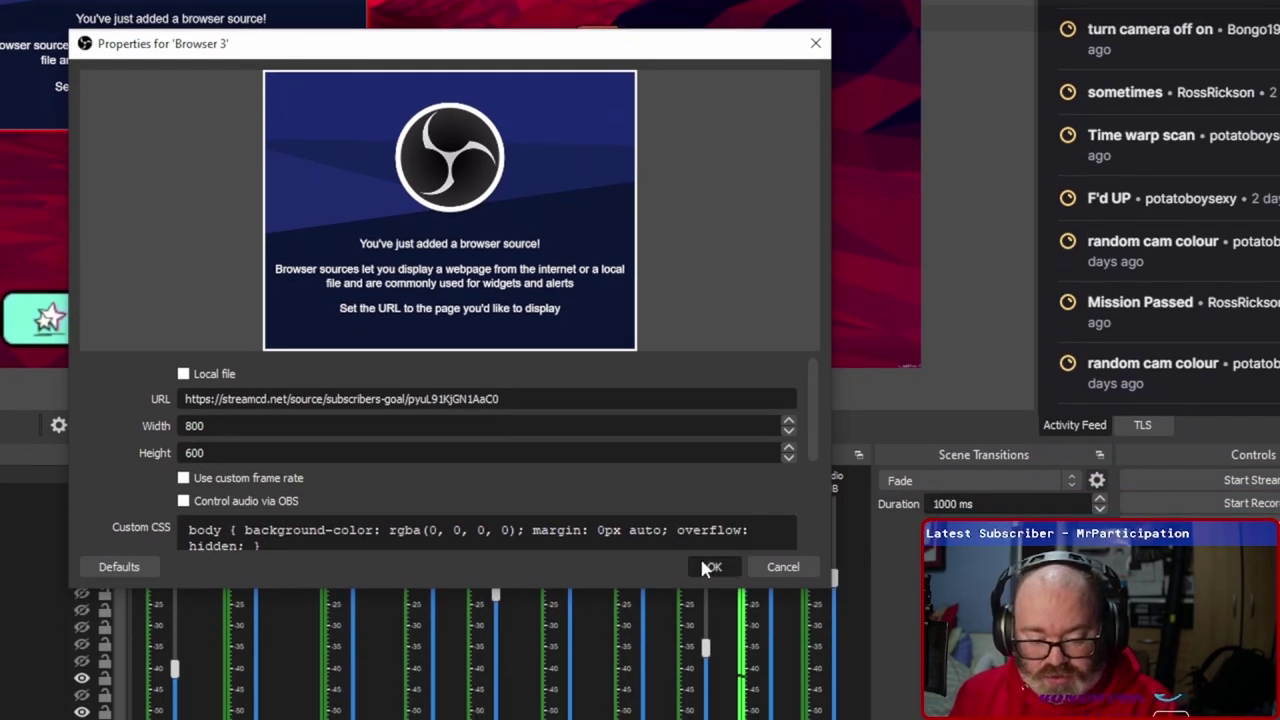
left_click(705, 568)
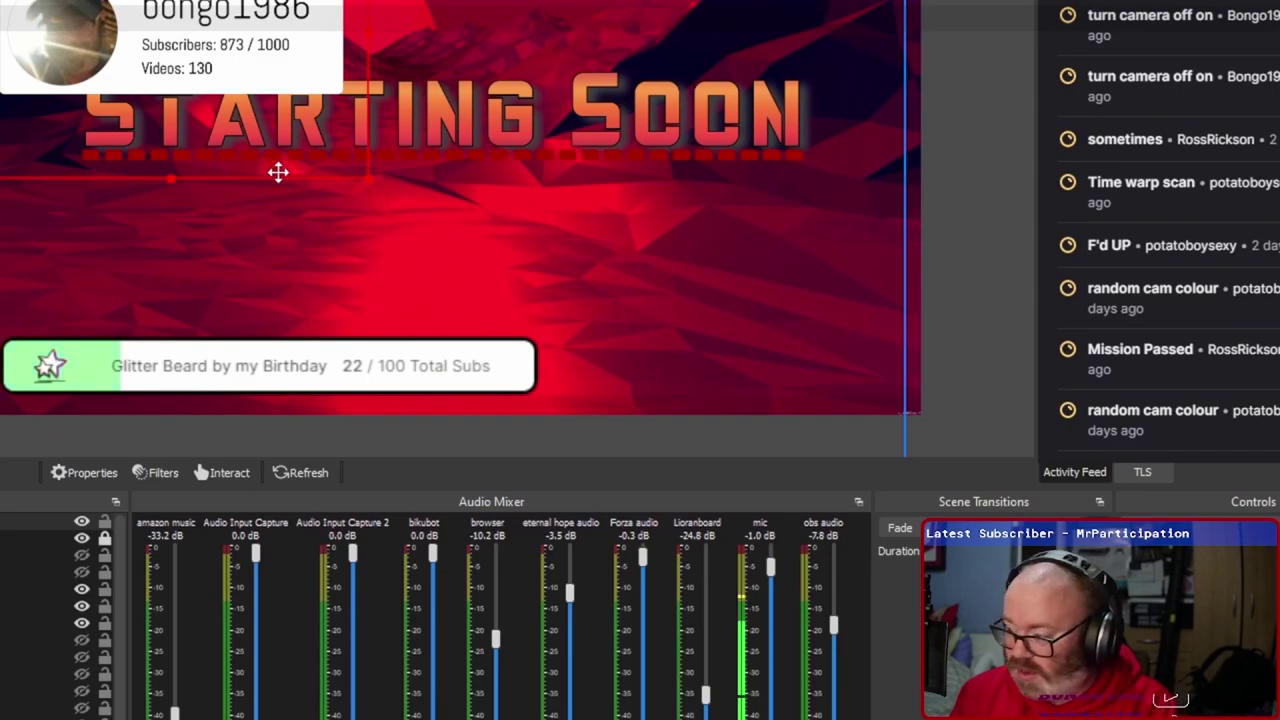
Position and slightly shrink the subscriber goal widget below the Starting Soon title and above the sub goal bar, and hide the source
left_click_drag(278, 170, 308, 238)
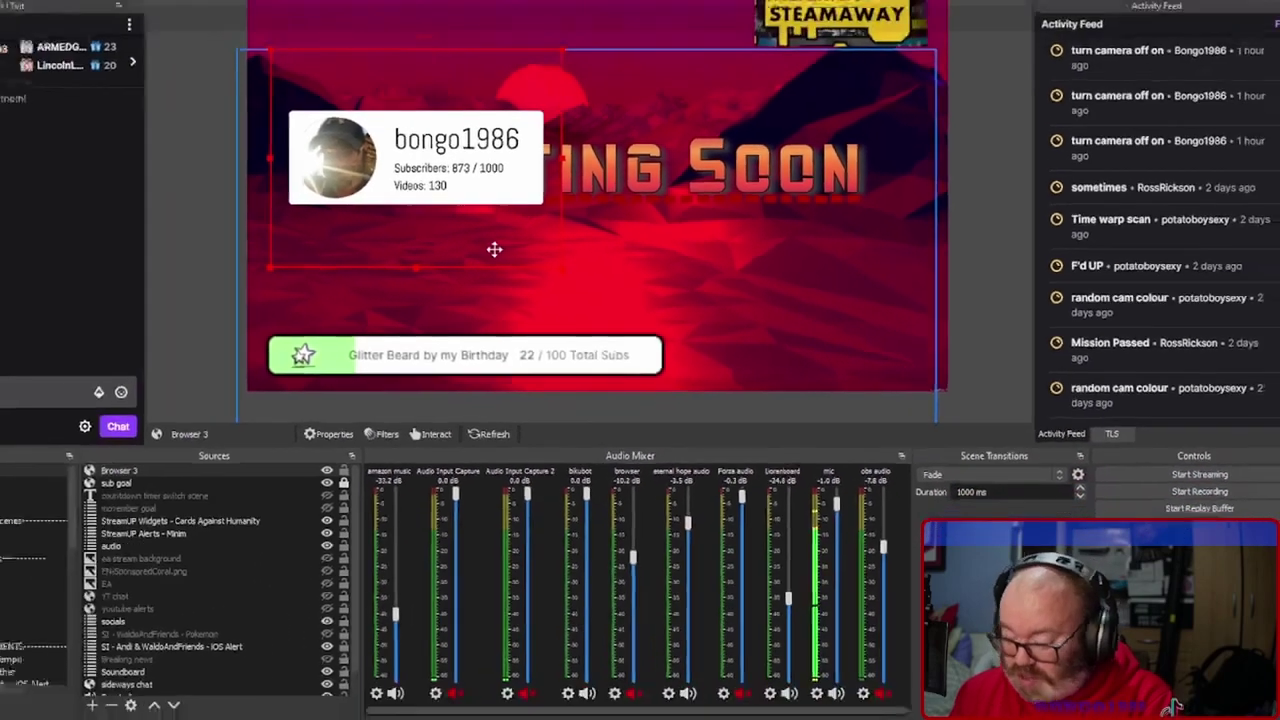
left_click_drag(494, 249, 518, 330)
left_click_drag(585, 148, 565, 165)
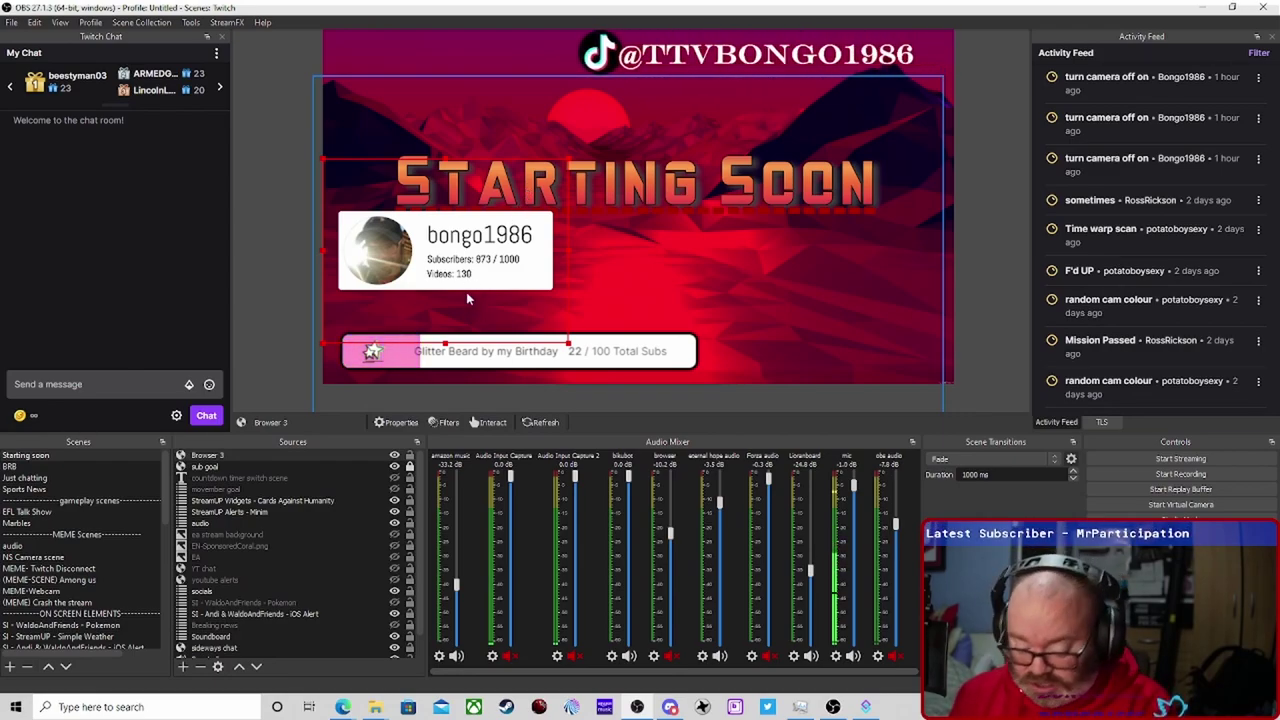
left_click(394, 455)
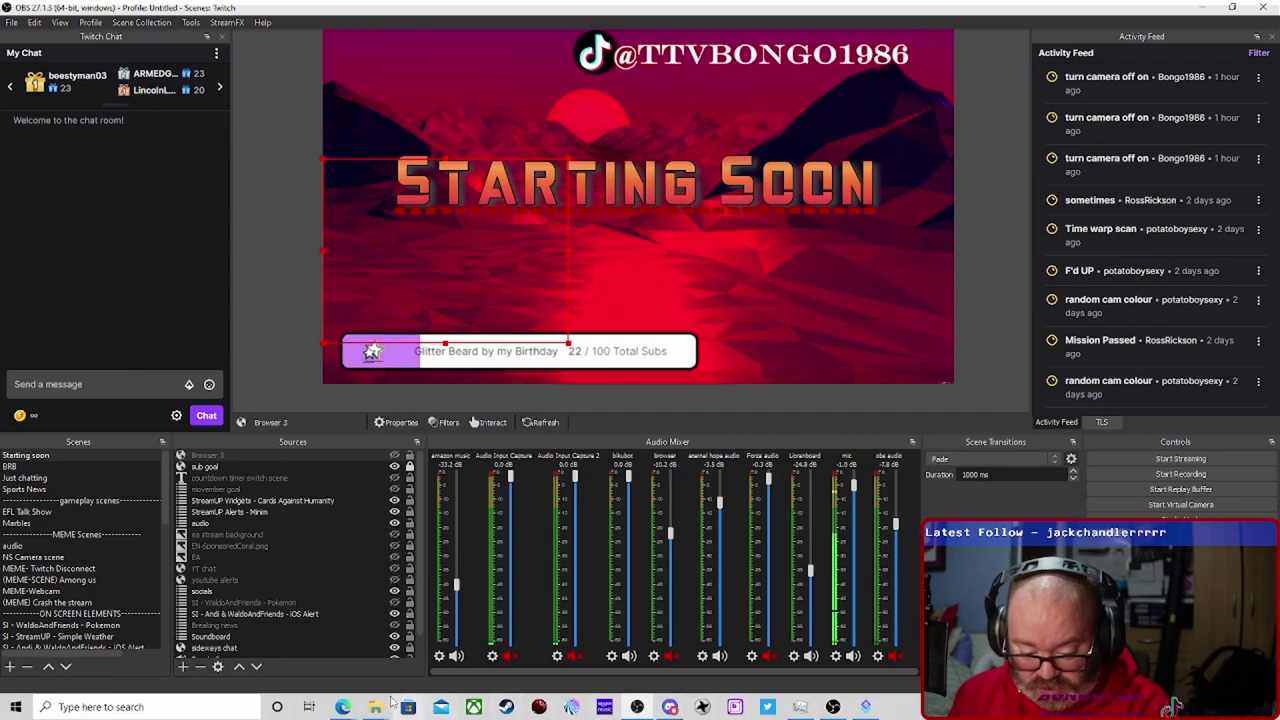
Switch back to the livestream tools site in the browser and create a new timer titled birthday
mouse_move(346, 708)
left_click(414, 650)
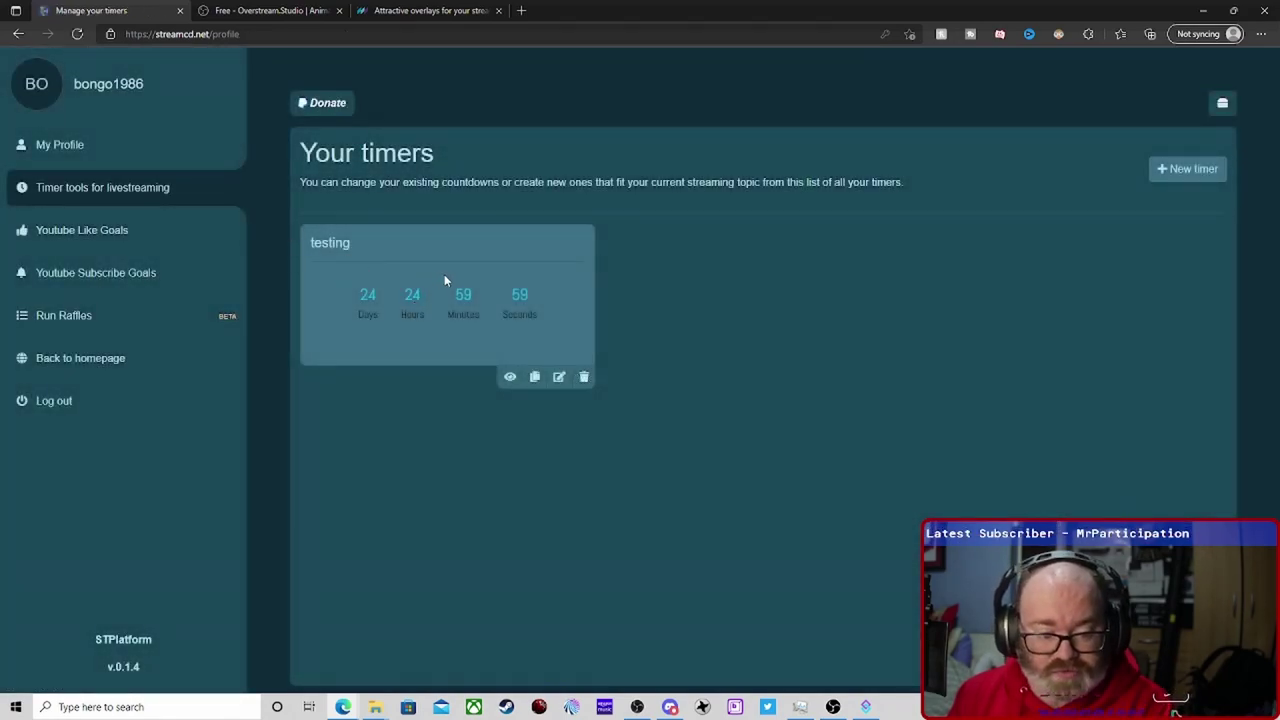
left_click(1200, 172)
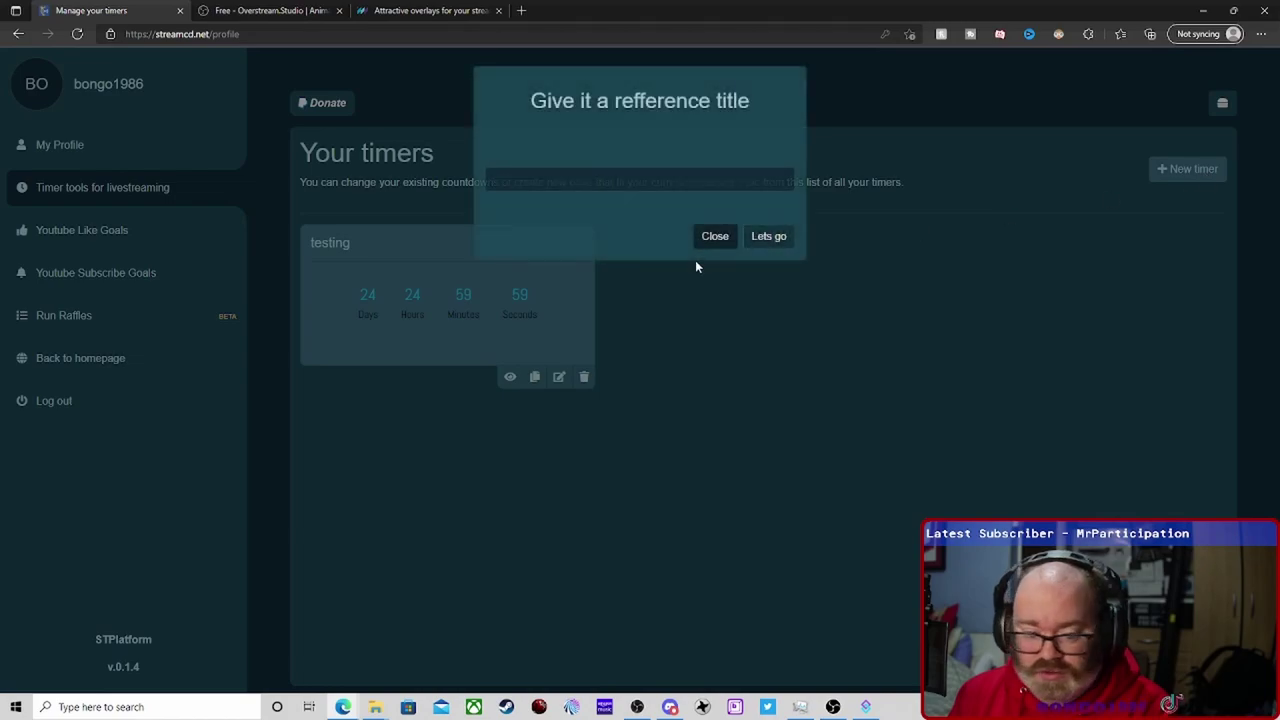
left_click(723, 180)
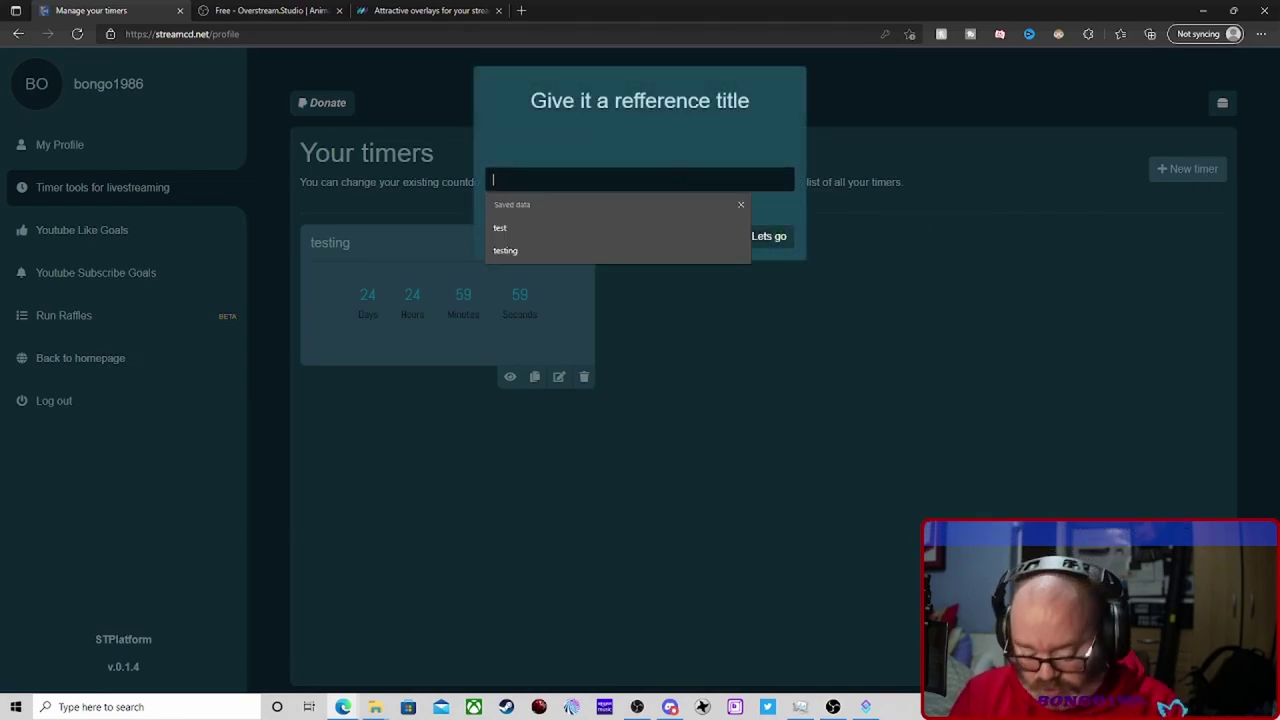
type("bl")
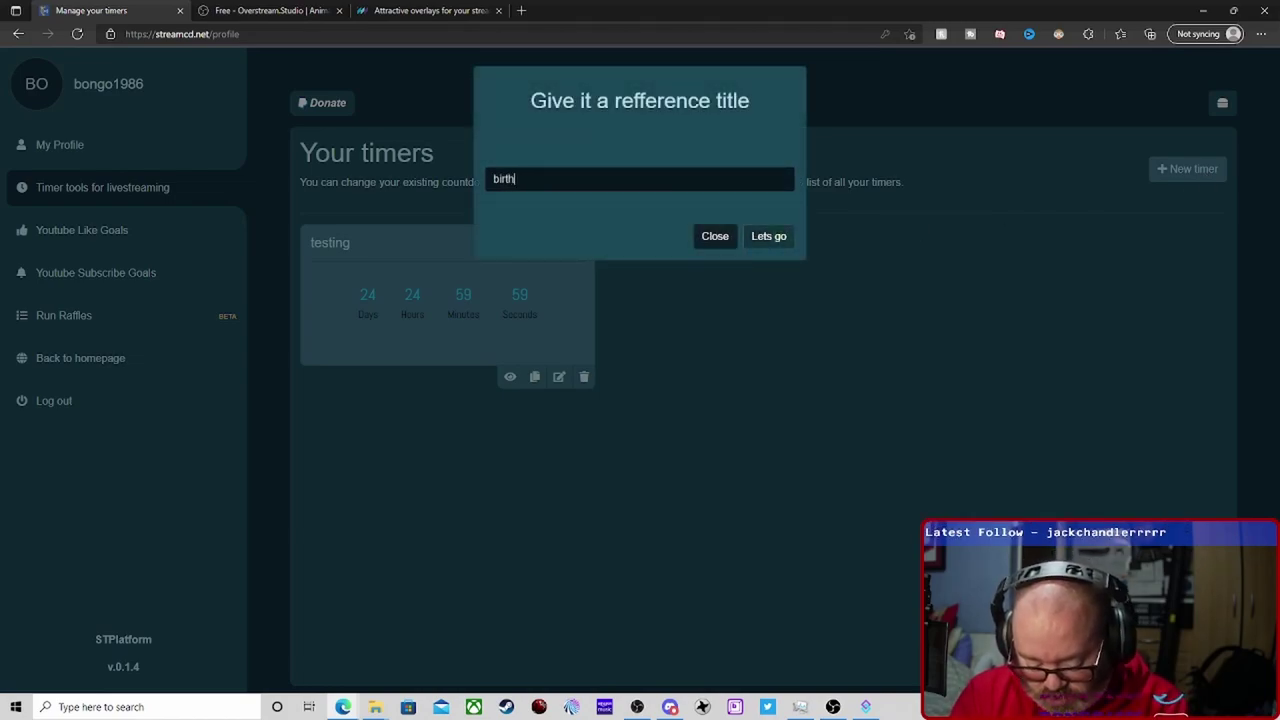
left_click(764, 236)
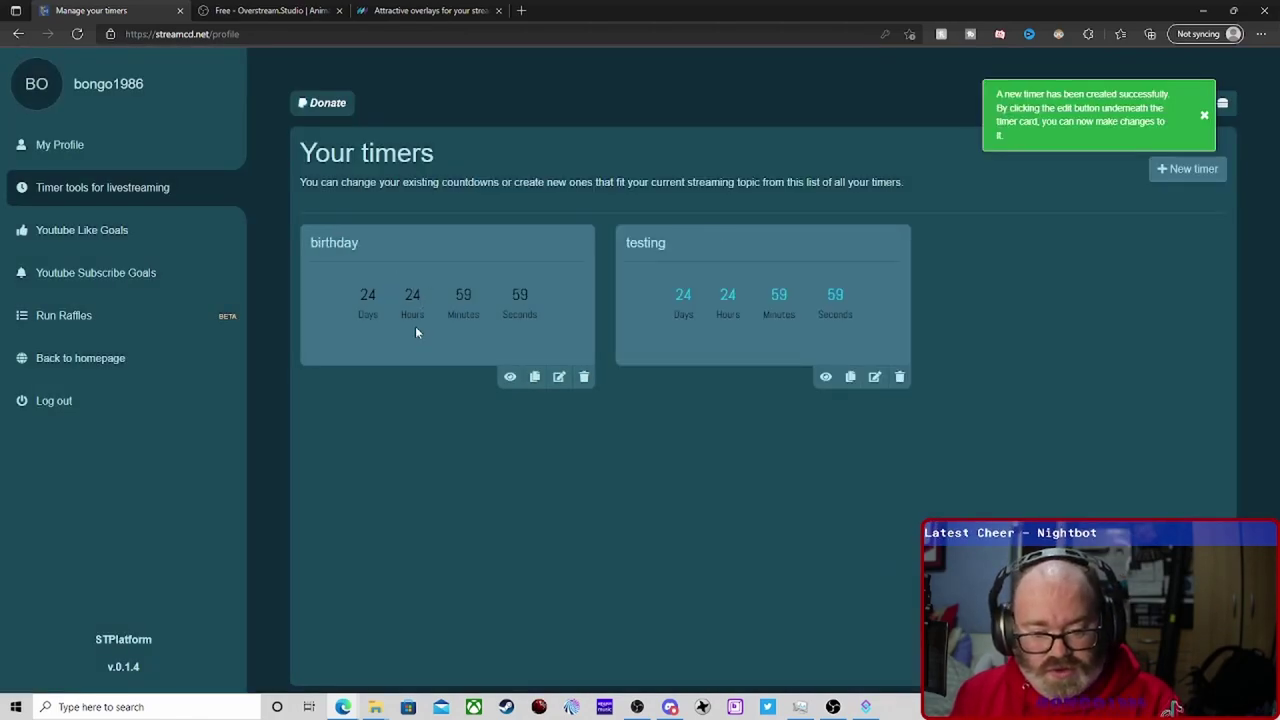
Open the birthday timer for editing and set it to count down from the specific date 21/02/2022 00:00
left_click(560, 378)
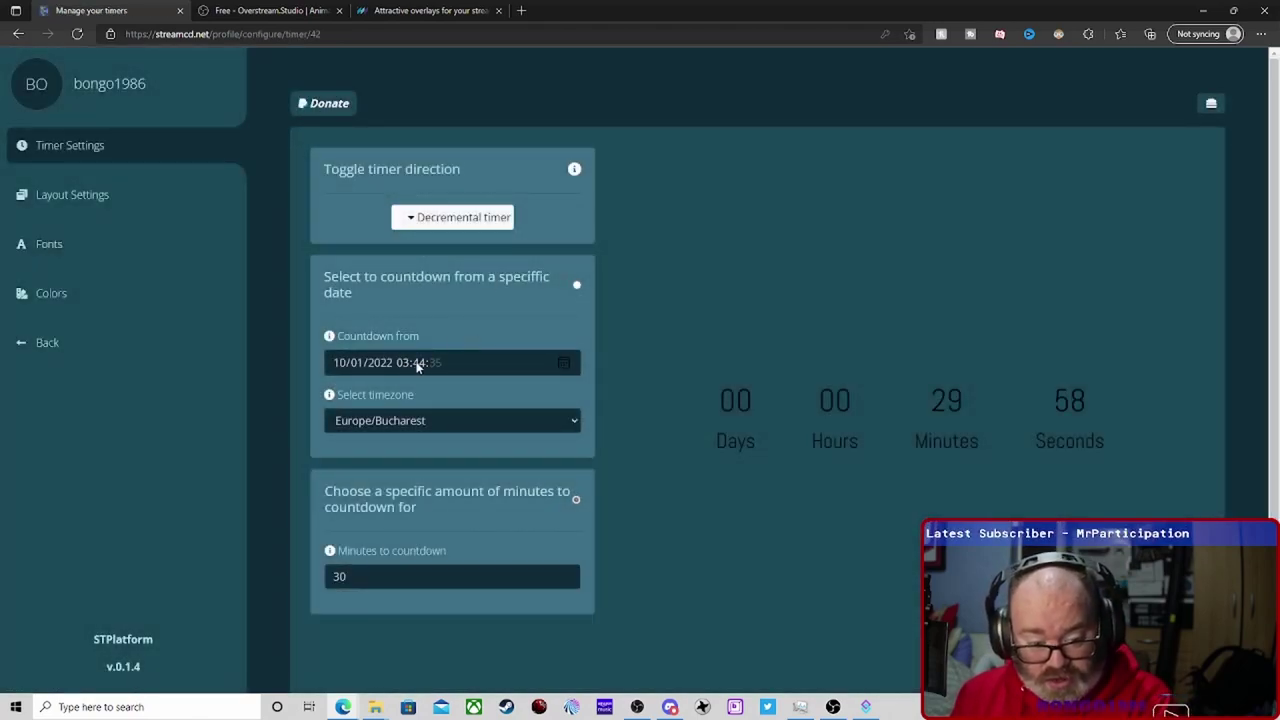
left_click(339, 366)
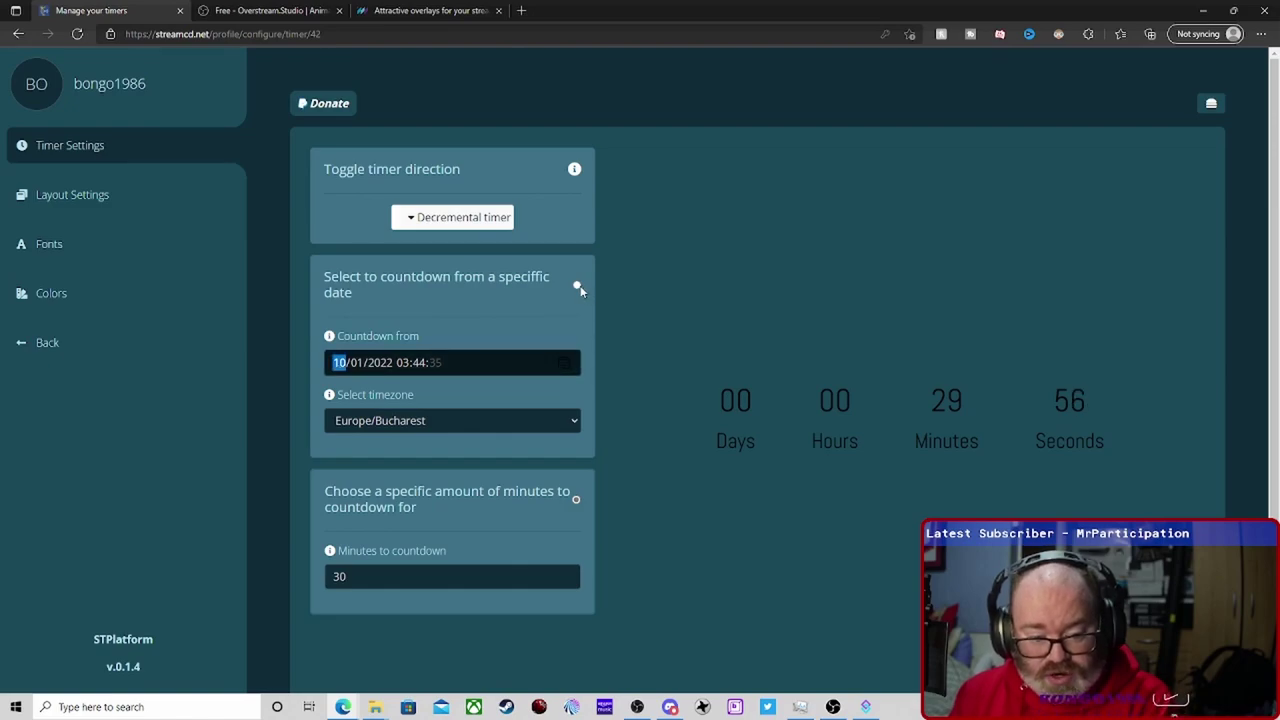
left_click(430, 568)
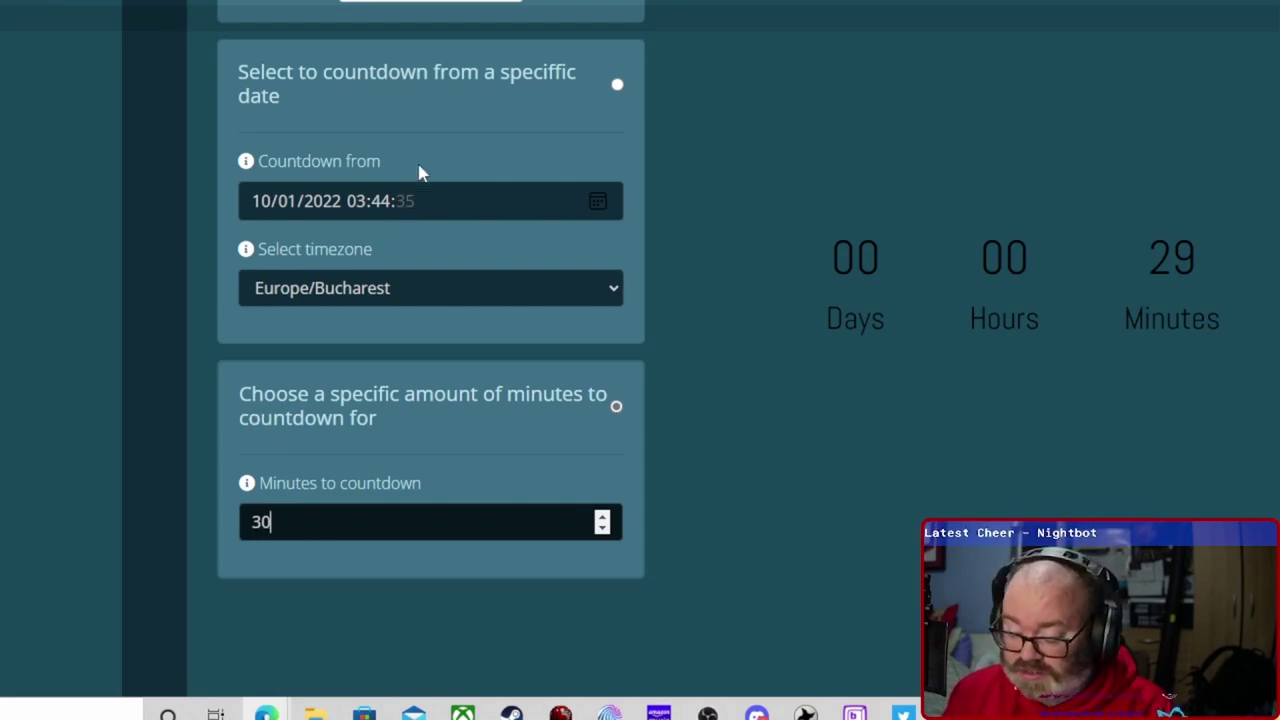
scroll(430, 165, "up", 3)
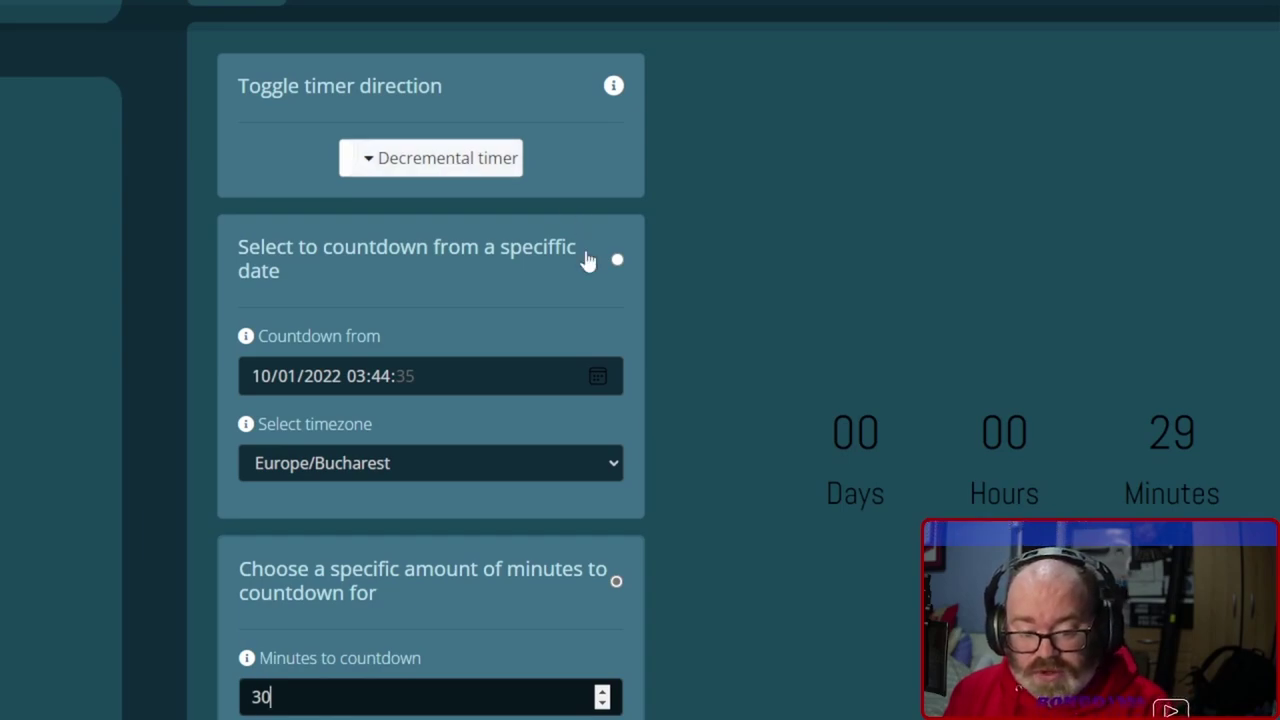
left_click(616, 261)
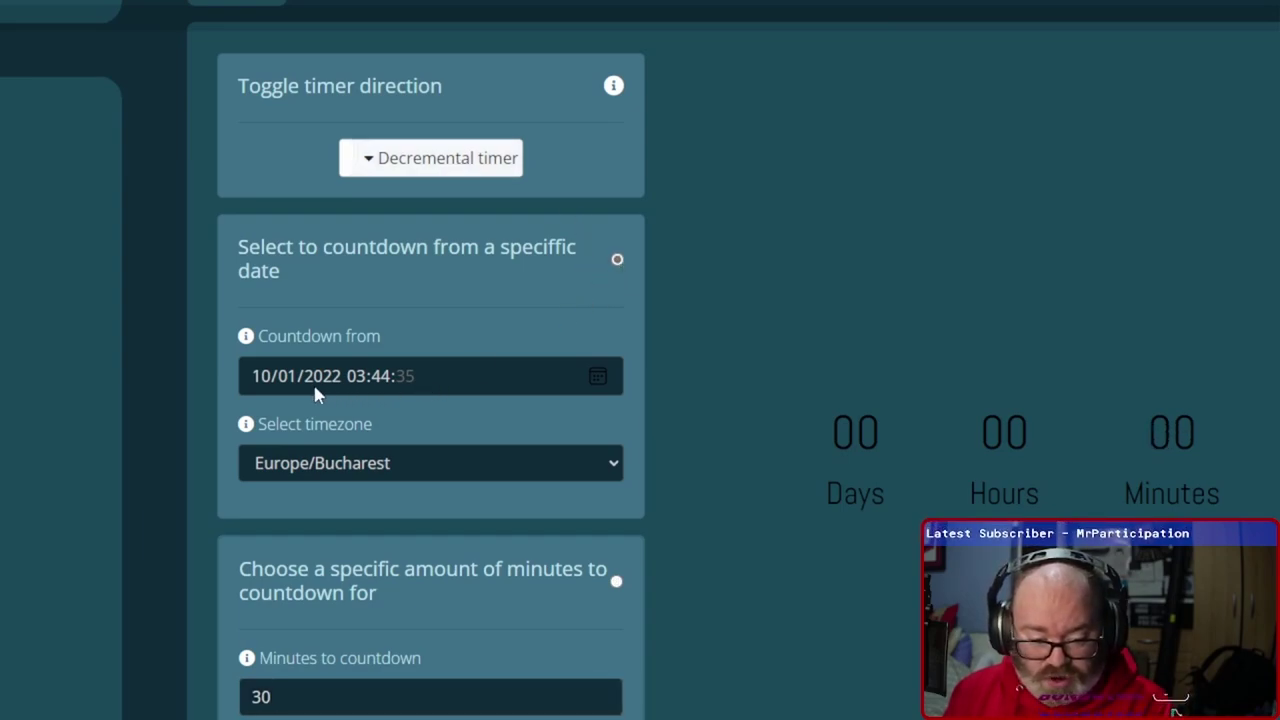
left_click(265, 388)
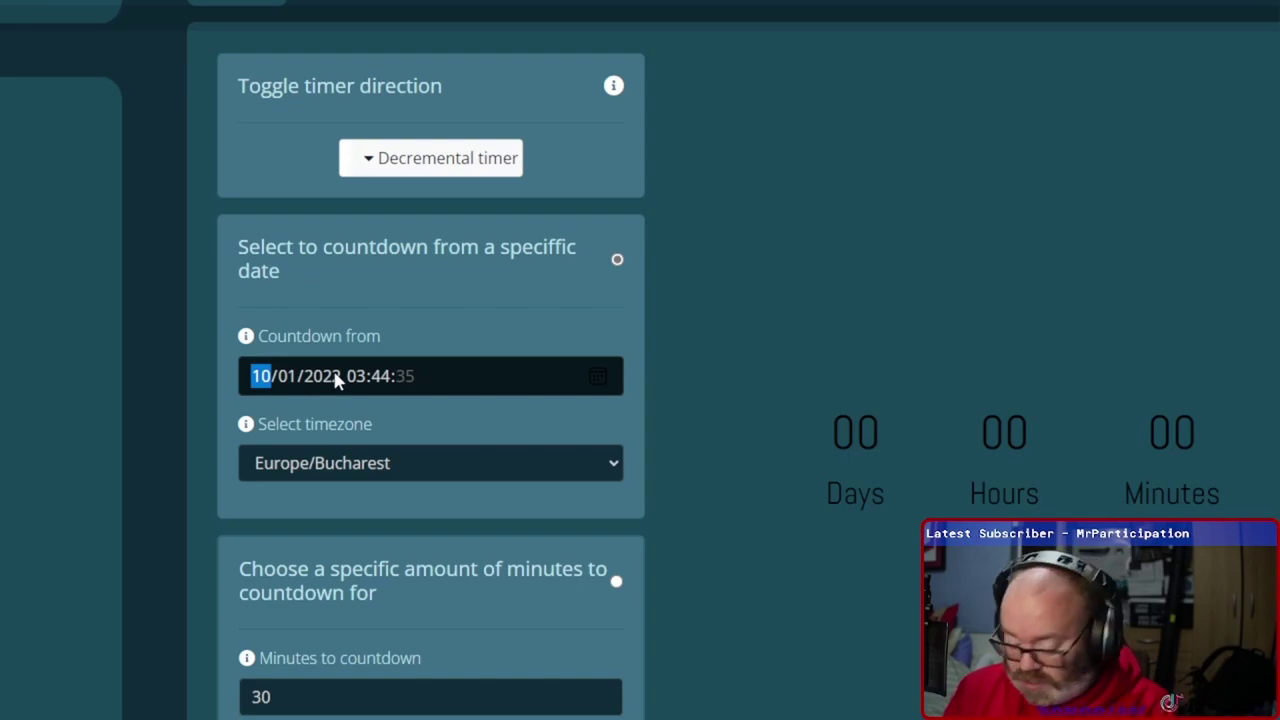
type("21/02/")
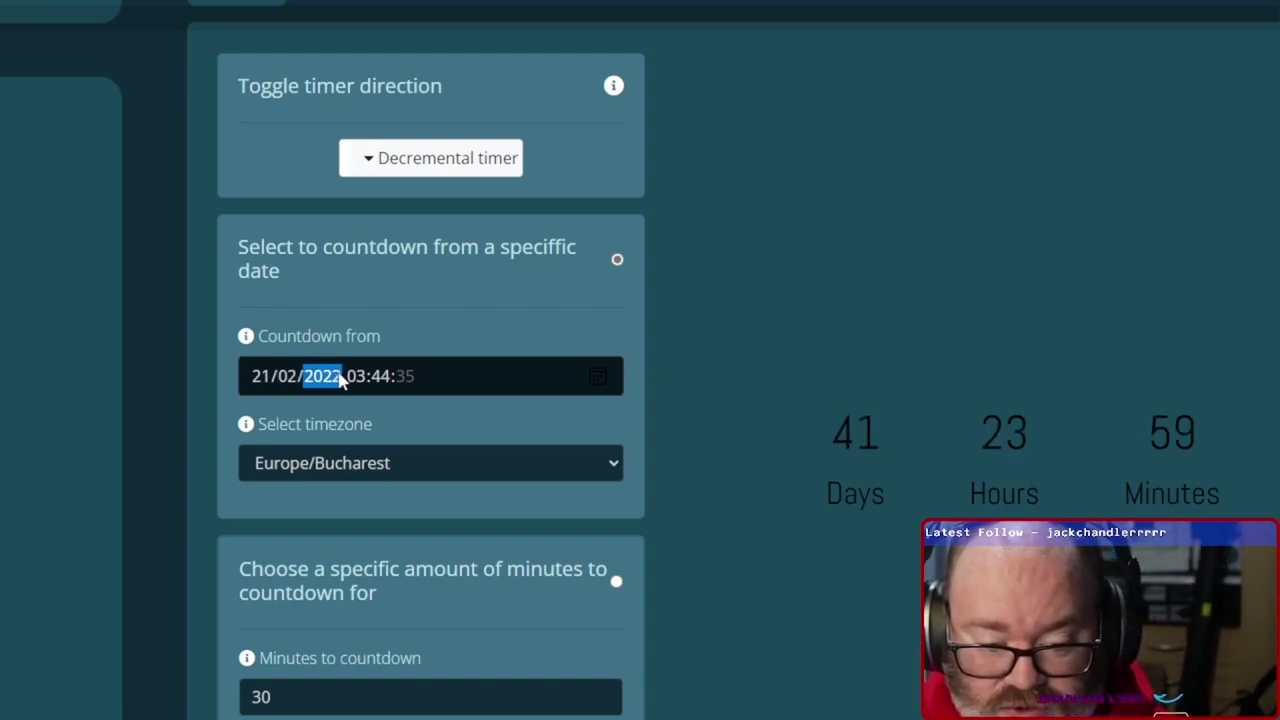
type("2022 00:")
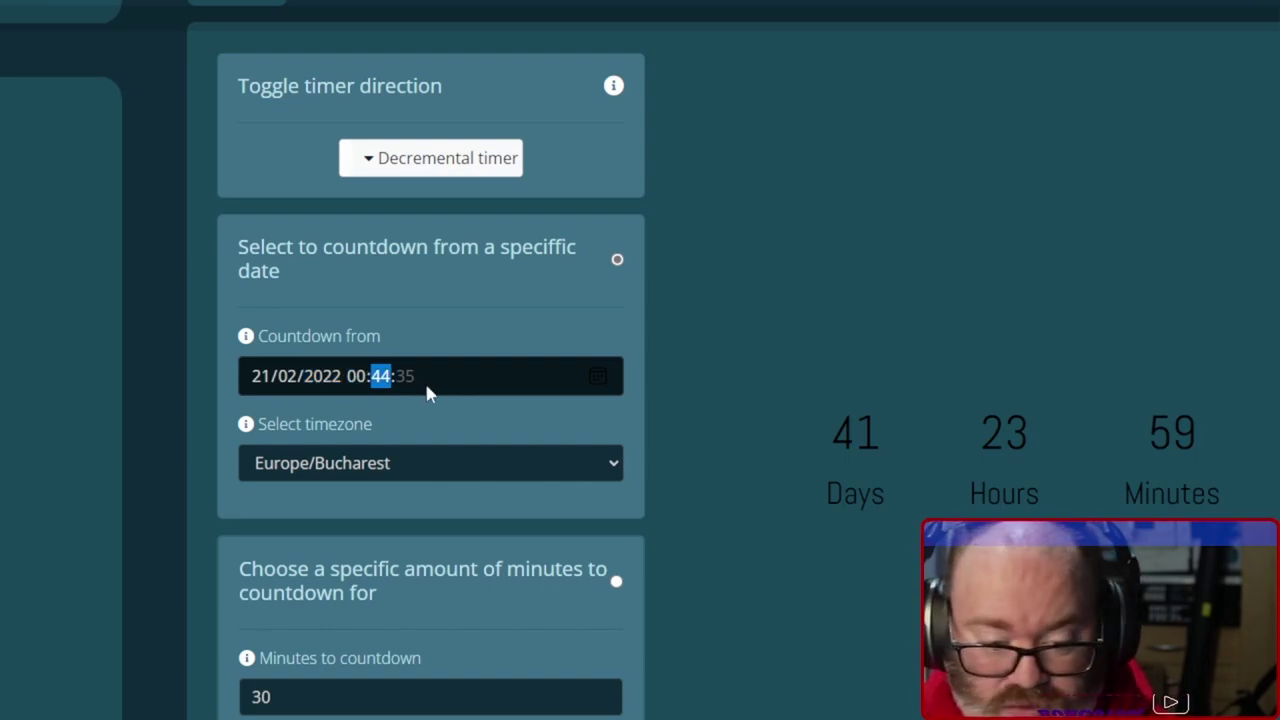
type("00")
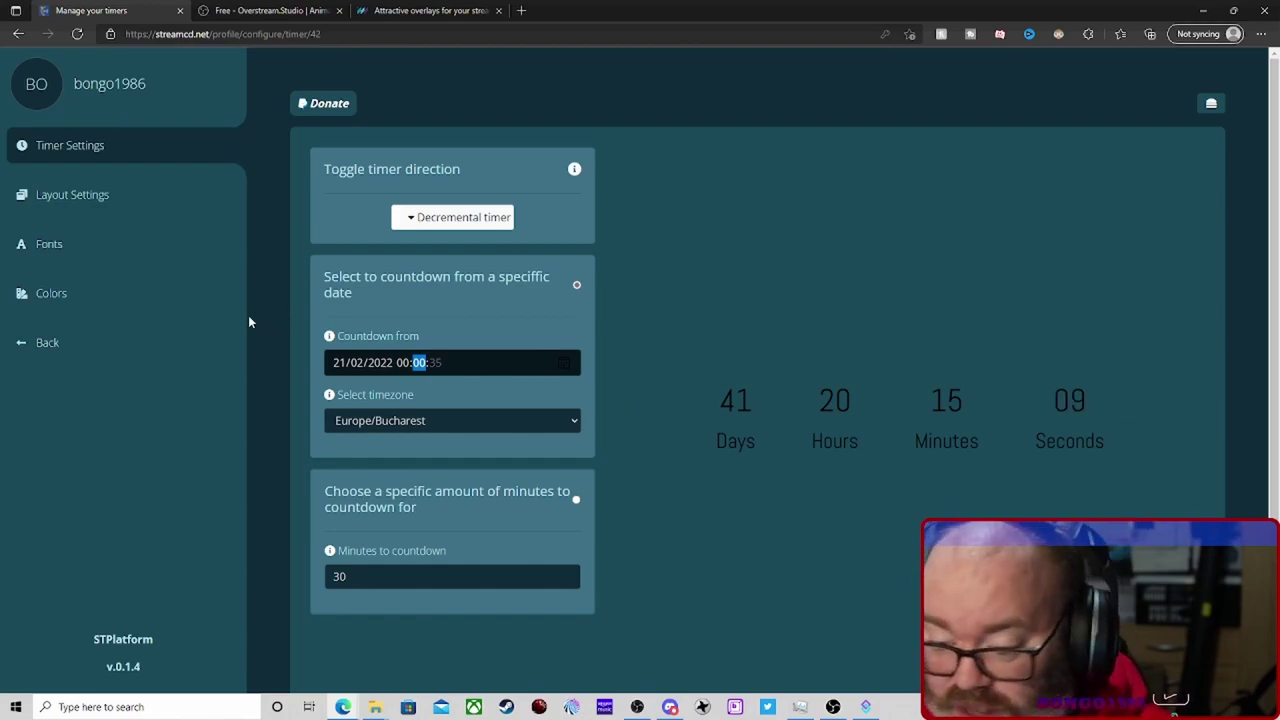
Toggle the days, labels and seconds displays off and back on in the timer's layout settings
left_click(99, 197)
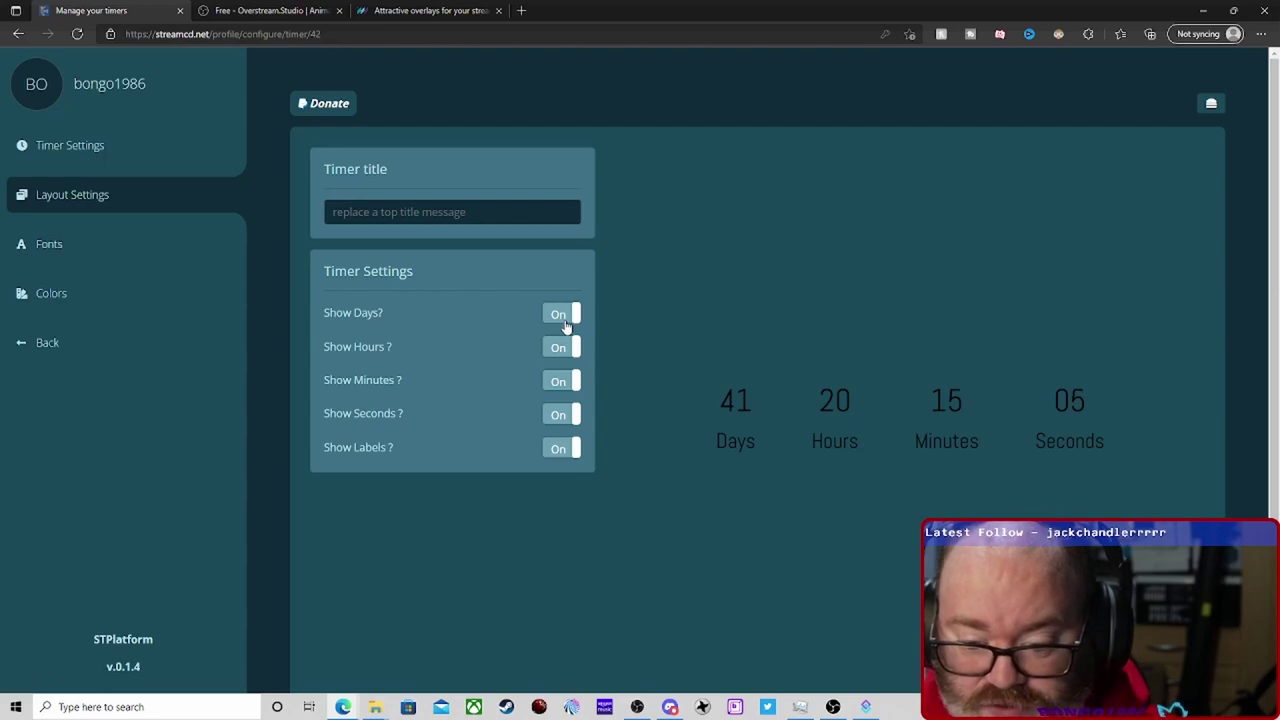
left_click(566, 325)
left_click(566, 328)
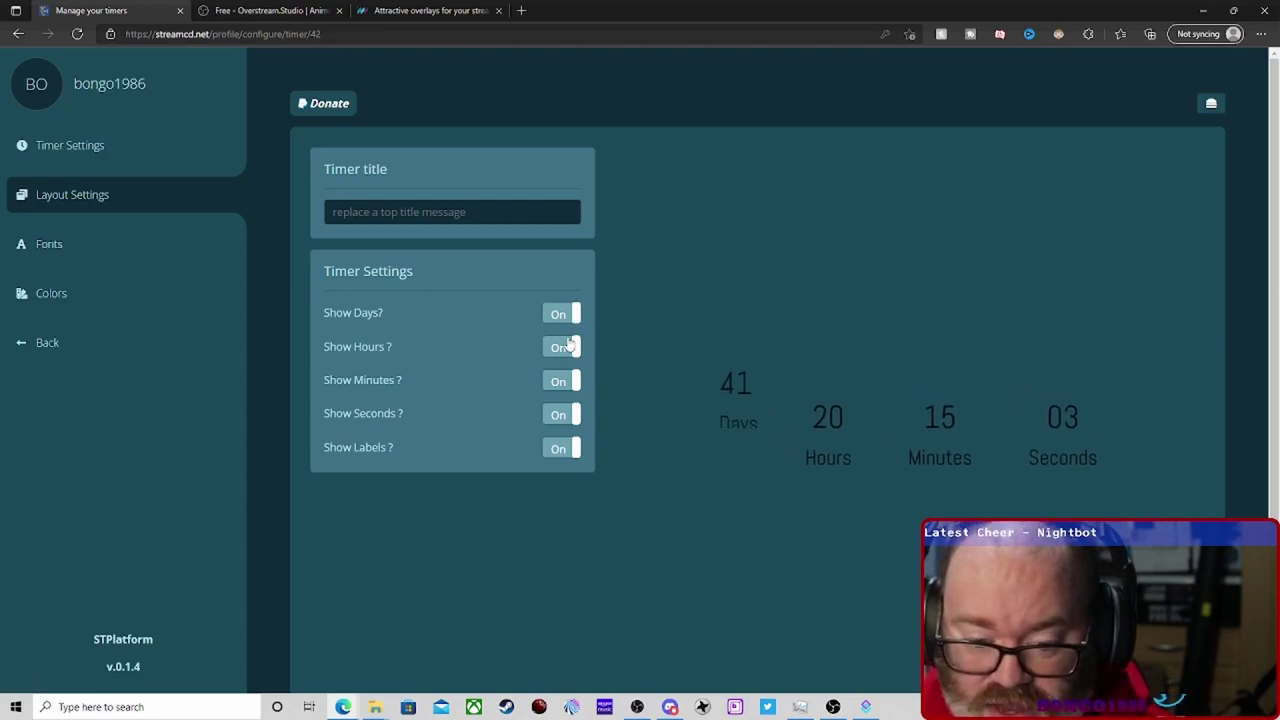
left_click(564, 452)
left_click(564, 450)
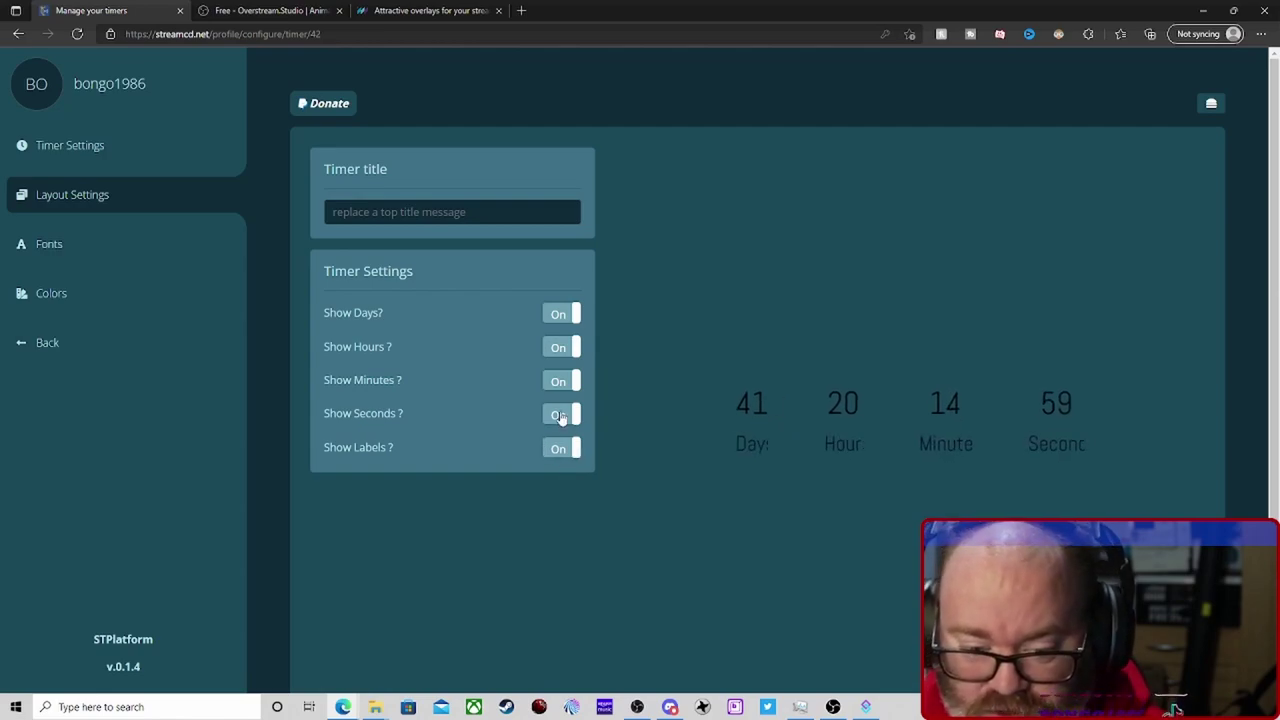
left_click(562, 415)
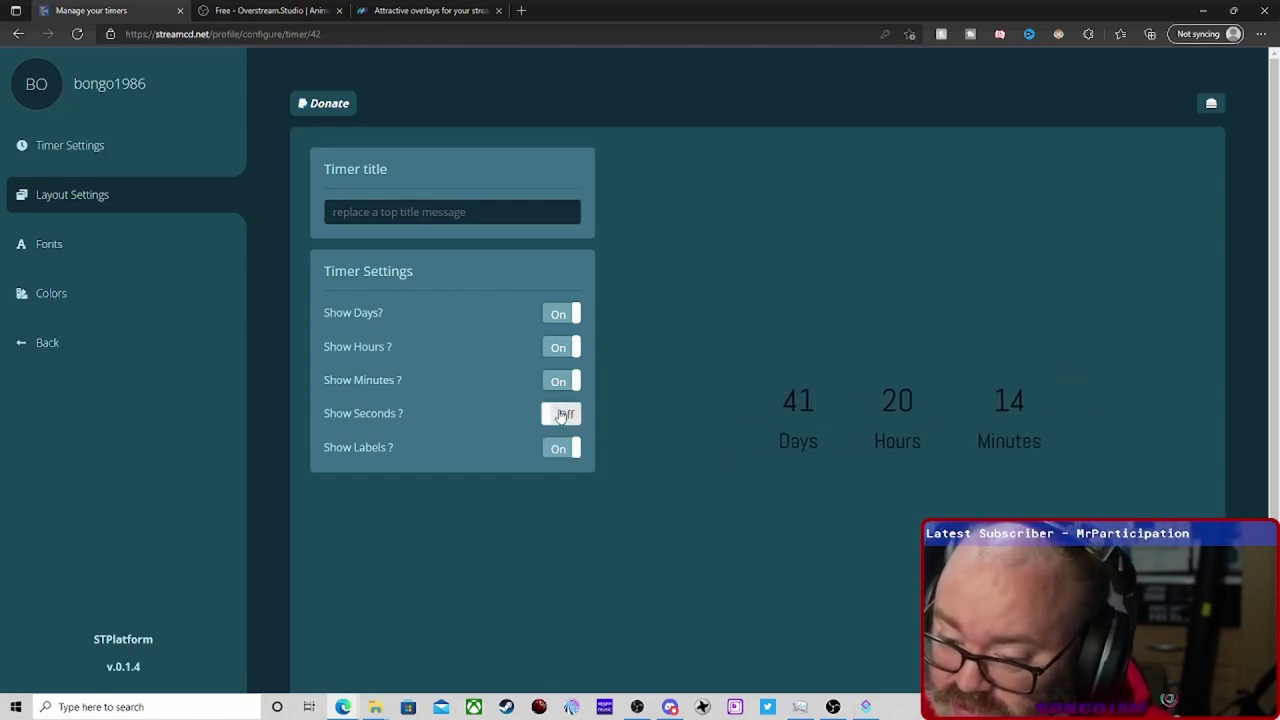
left_click(562, 415)
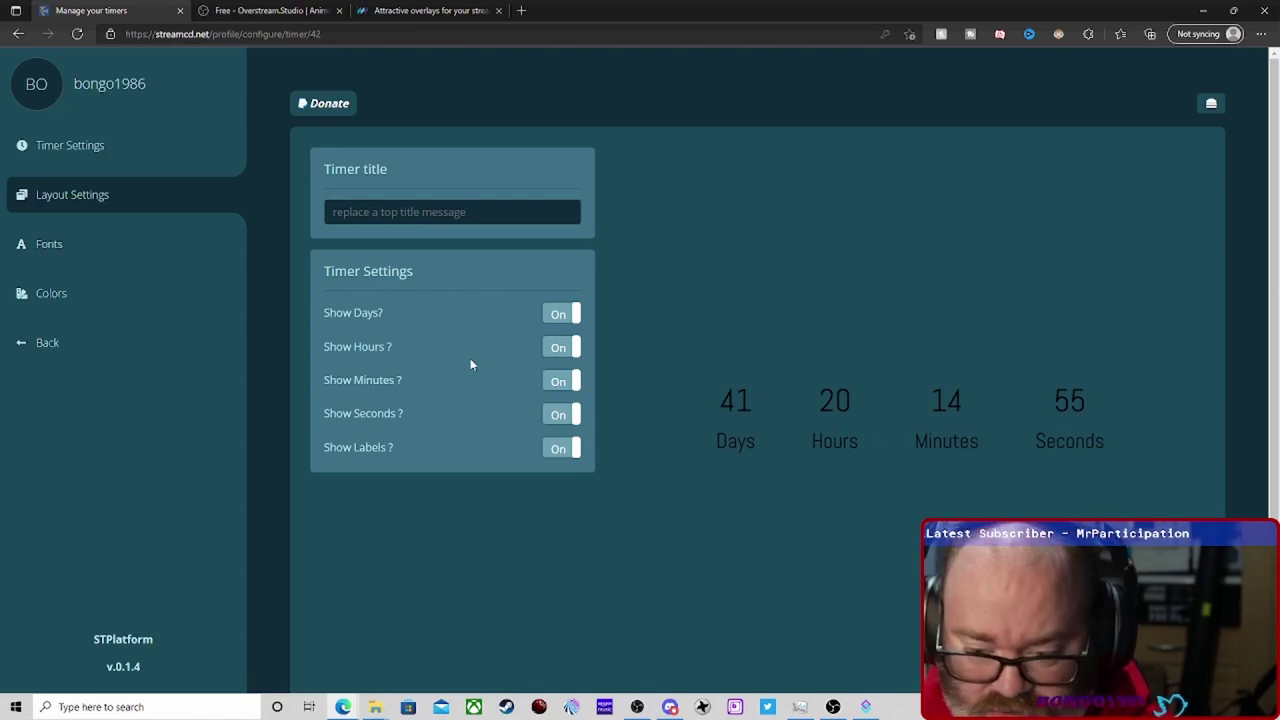
Open the timer's font settings, search the top title fonts for "Birthday" and clear the search
left_click(93, 262)
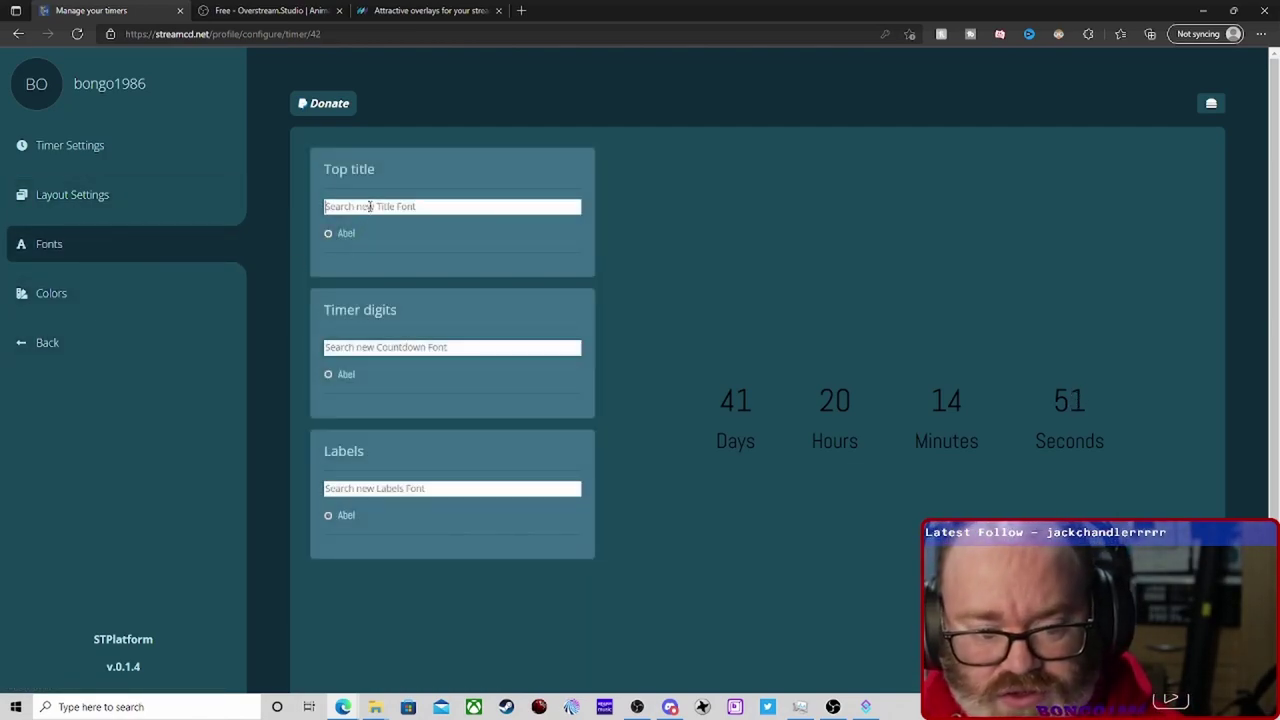
left_click(369, 206)
type("Birthday")
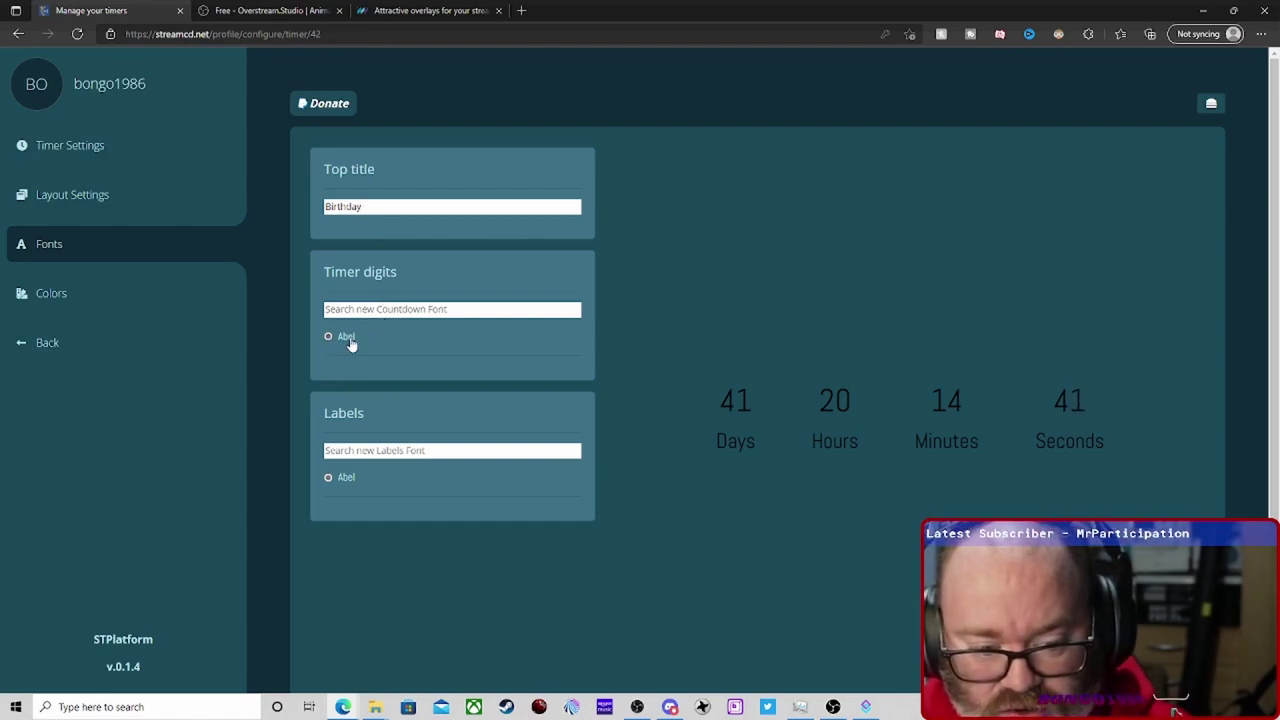
left_click(397, 203)
key("BackSpace")
key("BackSpace")
key("BackSpace")
key("BackSpace")
key("BackSpace")
key("BackSpace")
key("BackSpace")
key("BackSpace")
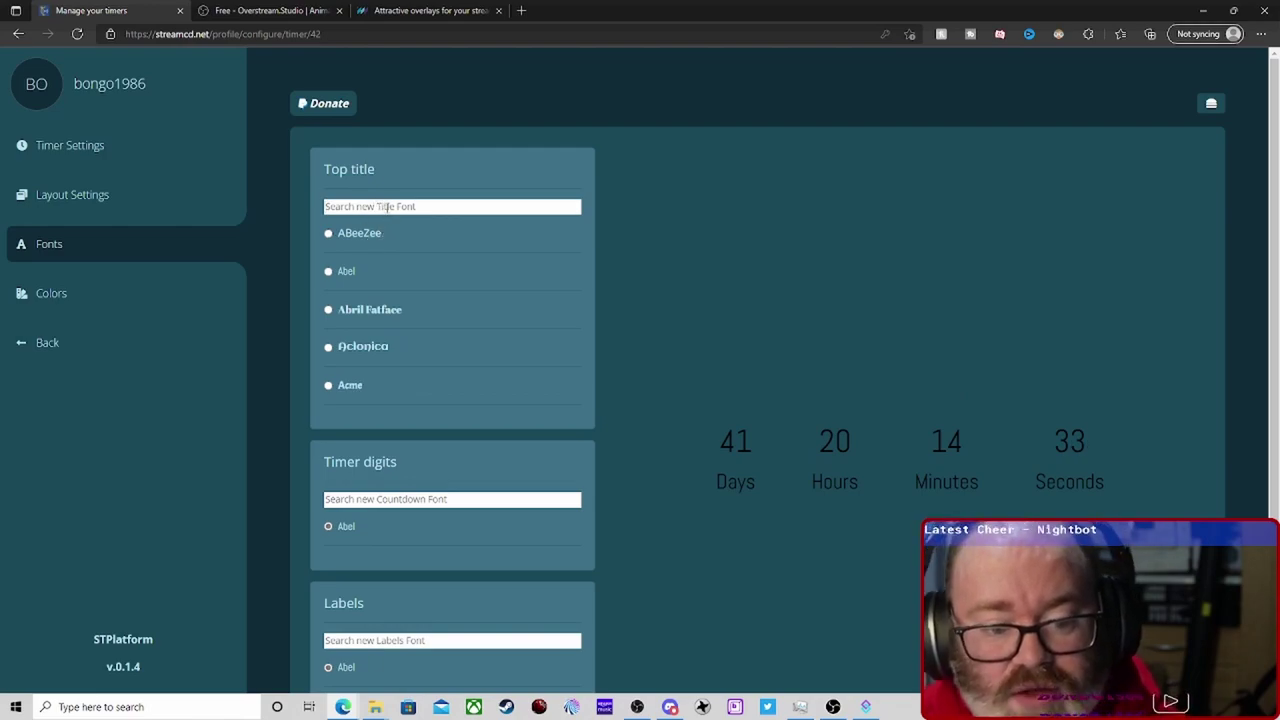
Filter the top title fonts by "b" and choose Abril Fatface
scroll(400, 293, "down", 1)
scroll(390, 287, "up", 1)
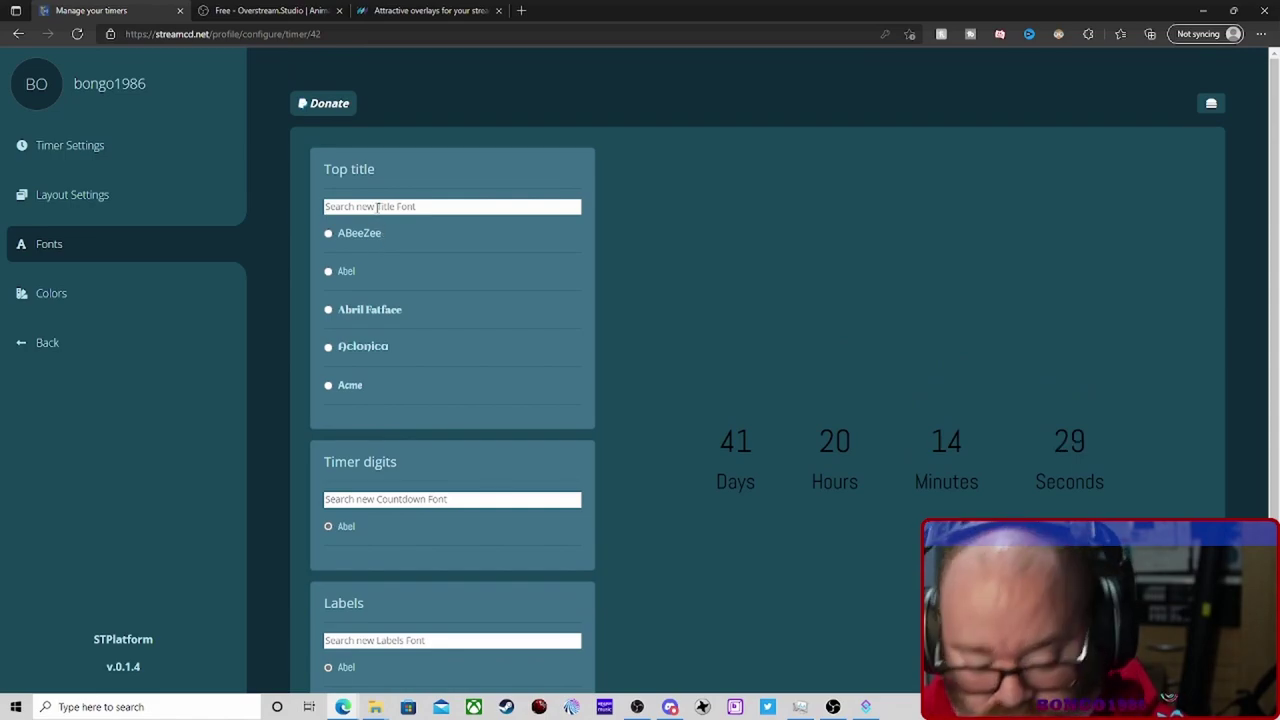
type("b")
scroll(394, 300, "down", 1)
scroll(385, 305, "up", 1)
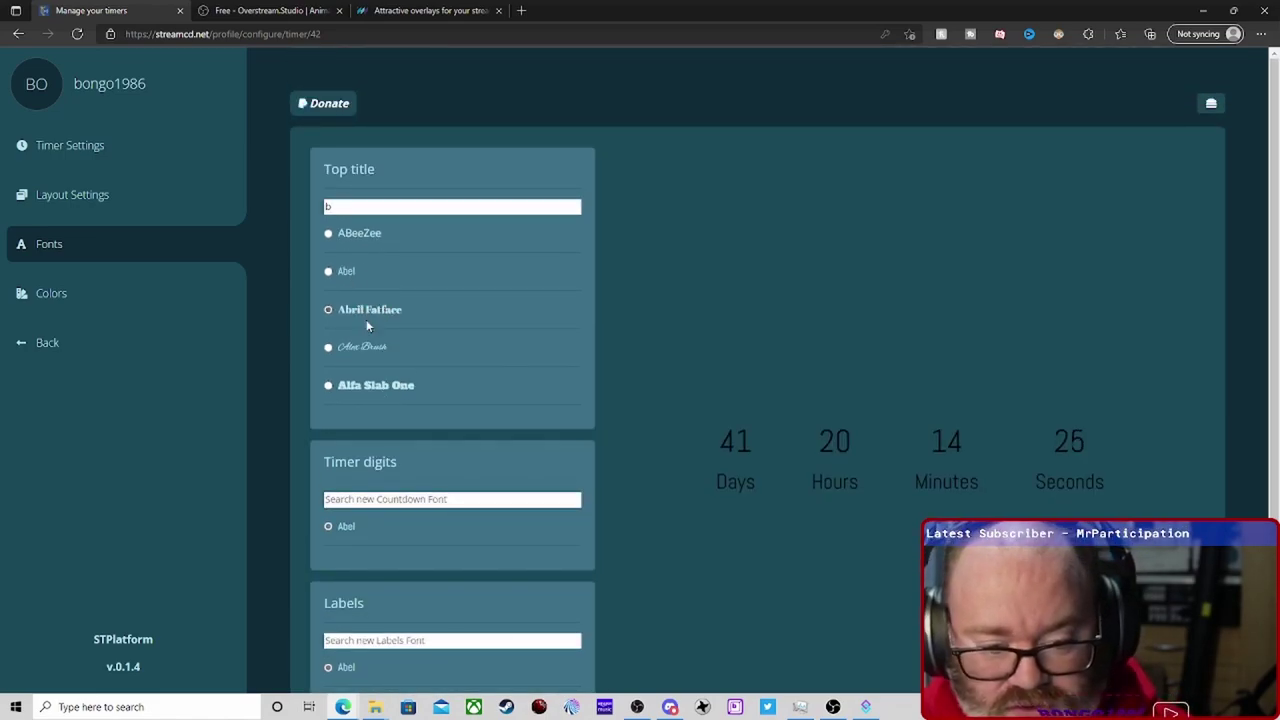
Filter the timer digits fonts by "h", try several of the listed fonts and choose Anaheim
scroll(370, 330, "down", 1)
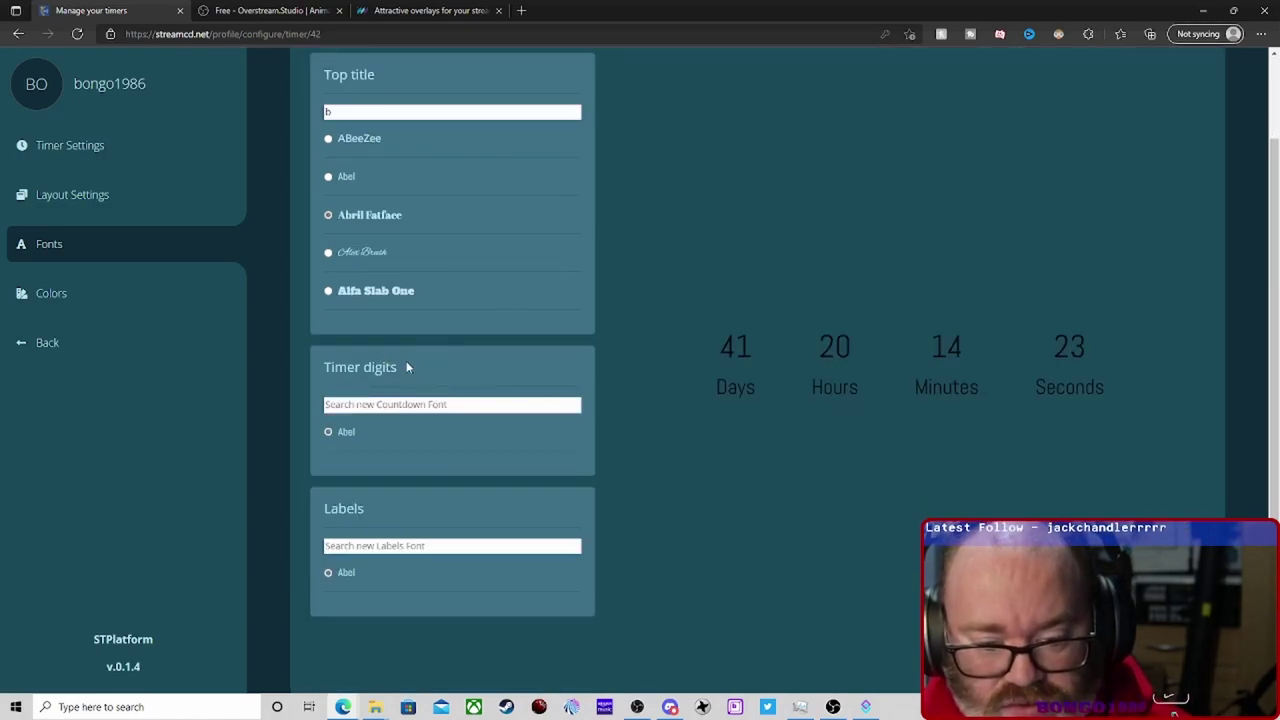
left_click(371, 404)
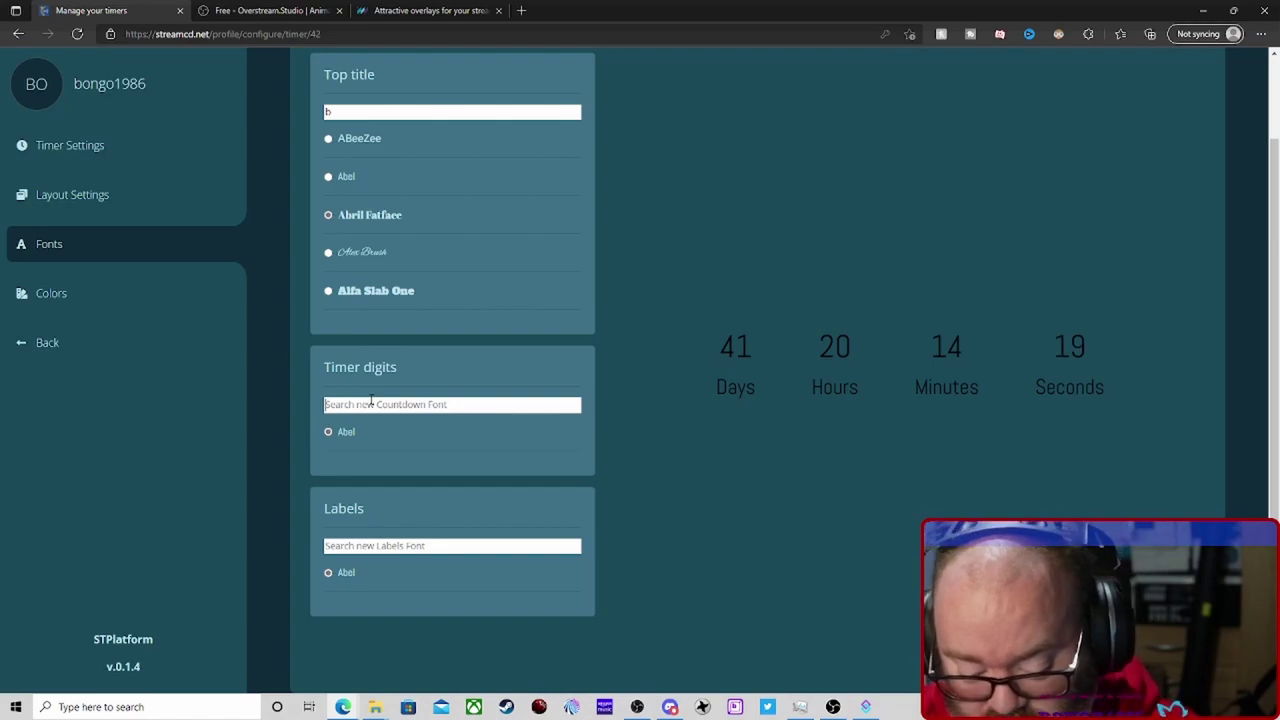
type("h")
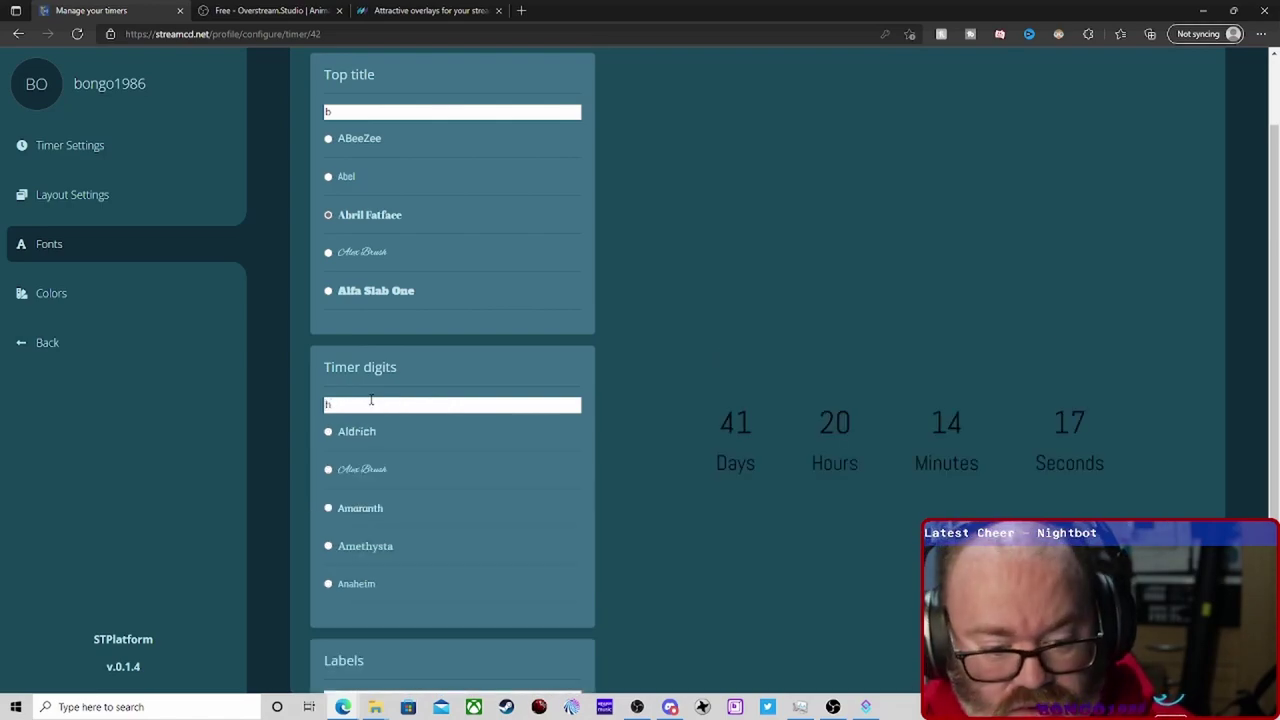
scroll(371, 402, "down", 2)
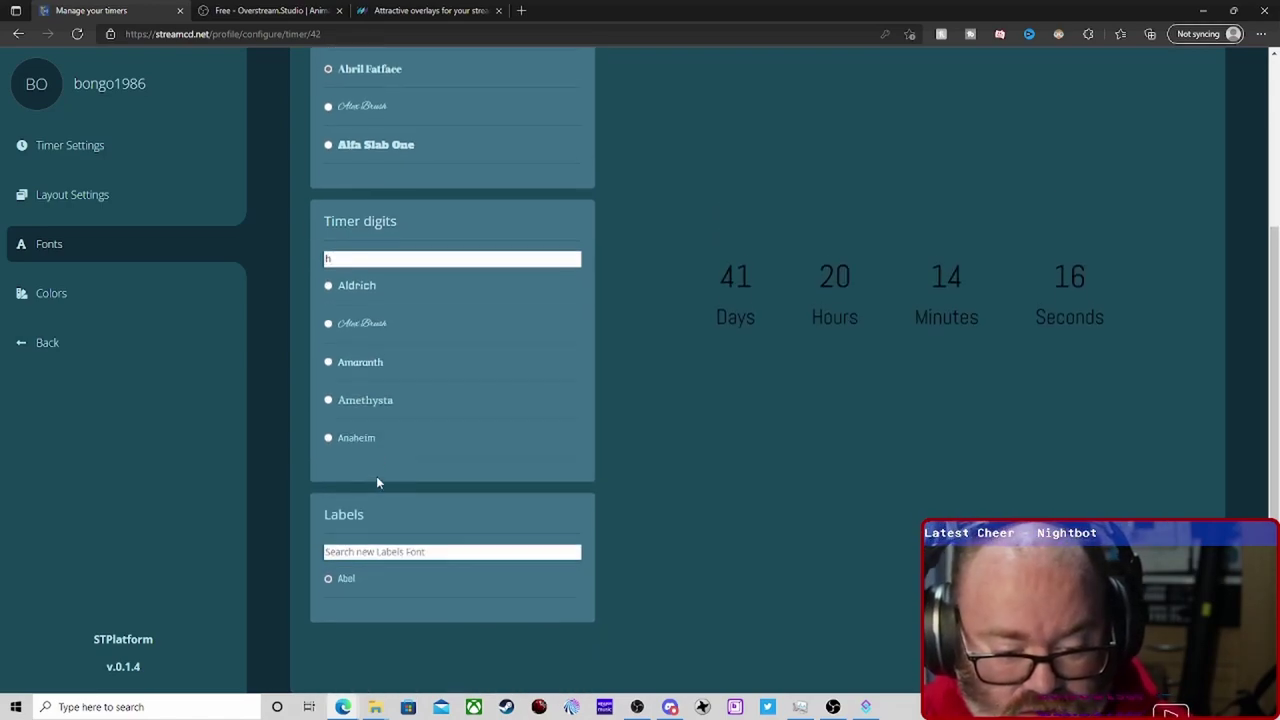
left_click(359, 368)
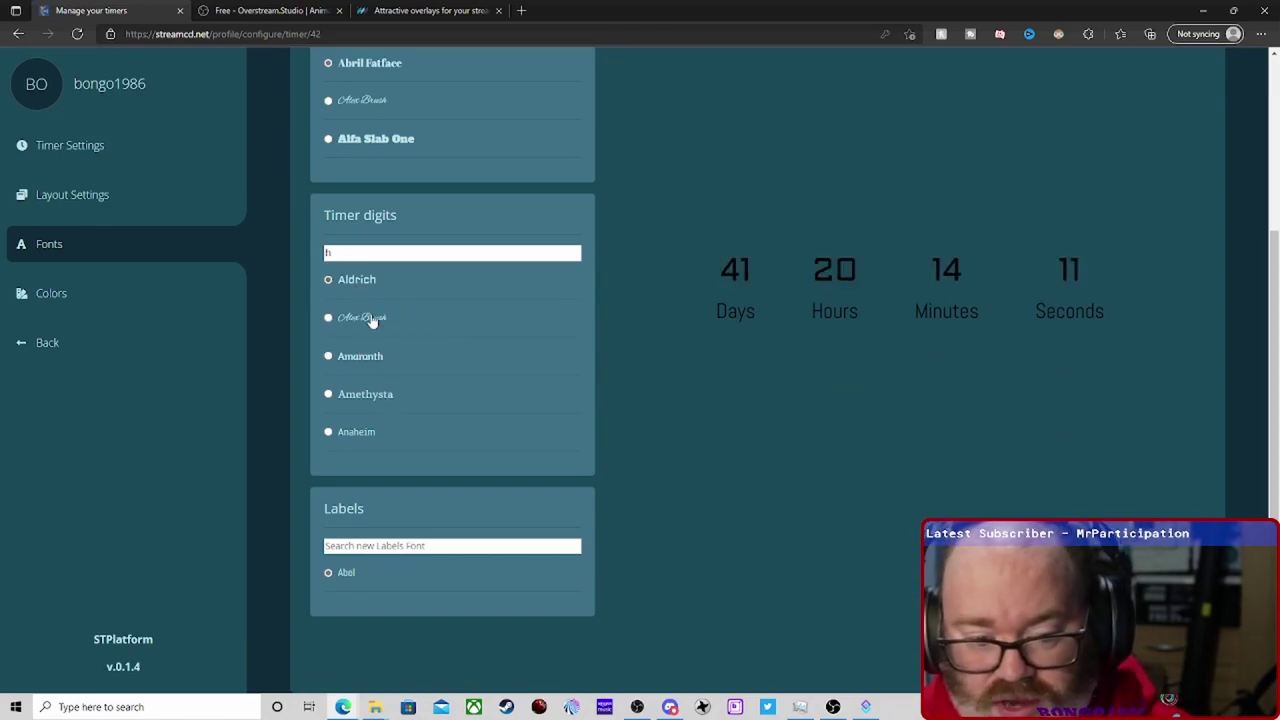
left_click(366, 402)
left_click(362, 435)
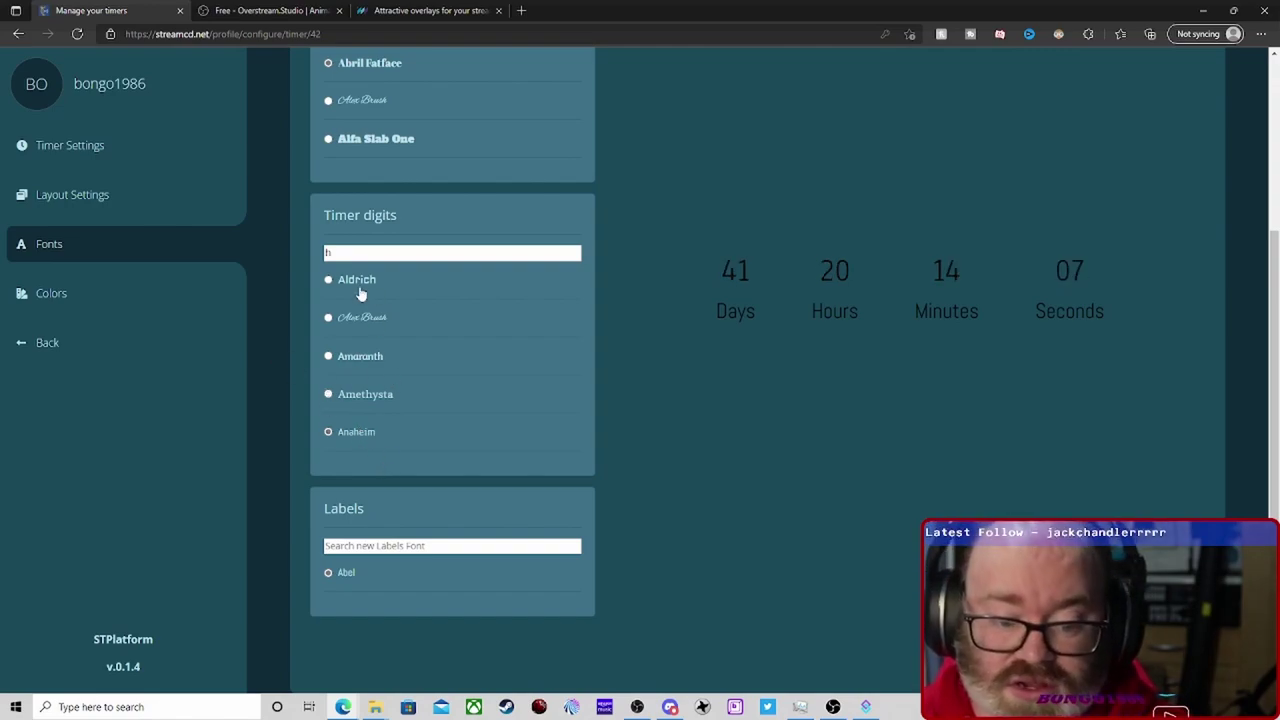
Set the timer's top title color to blue with RGB 20, 58, 245 in the color settings
left_click(108, 290)
left_click(556, 198)
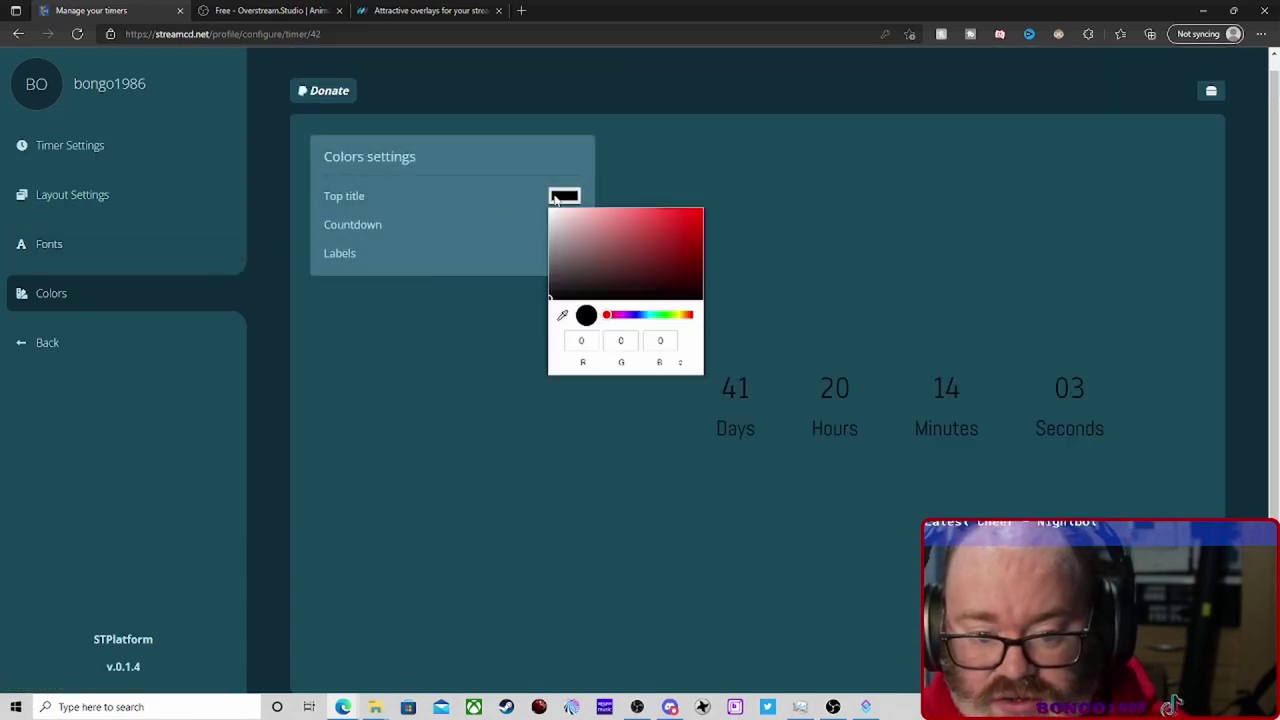
left_click(687, 213)
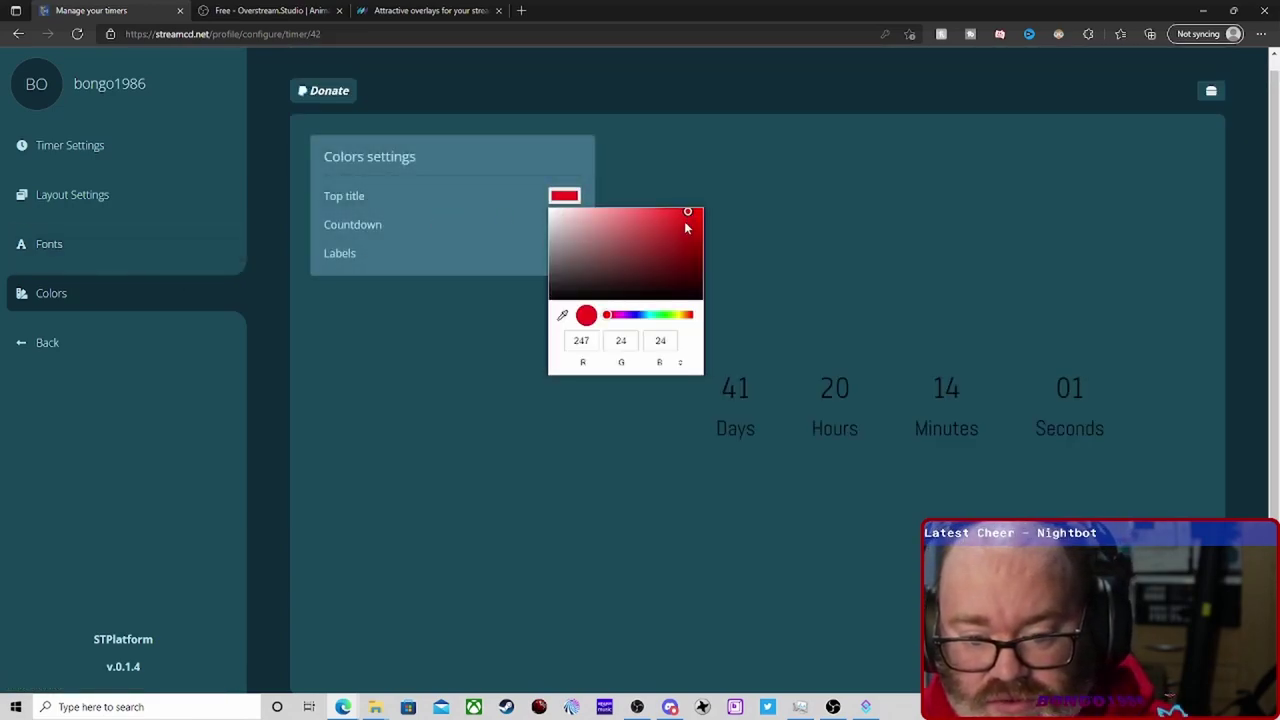
left_click(594, 238)
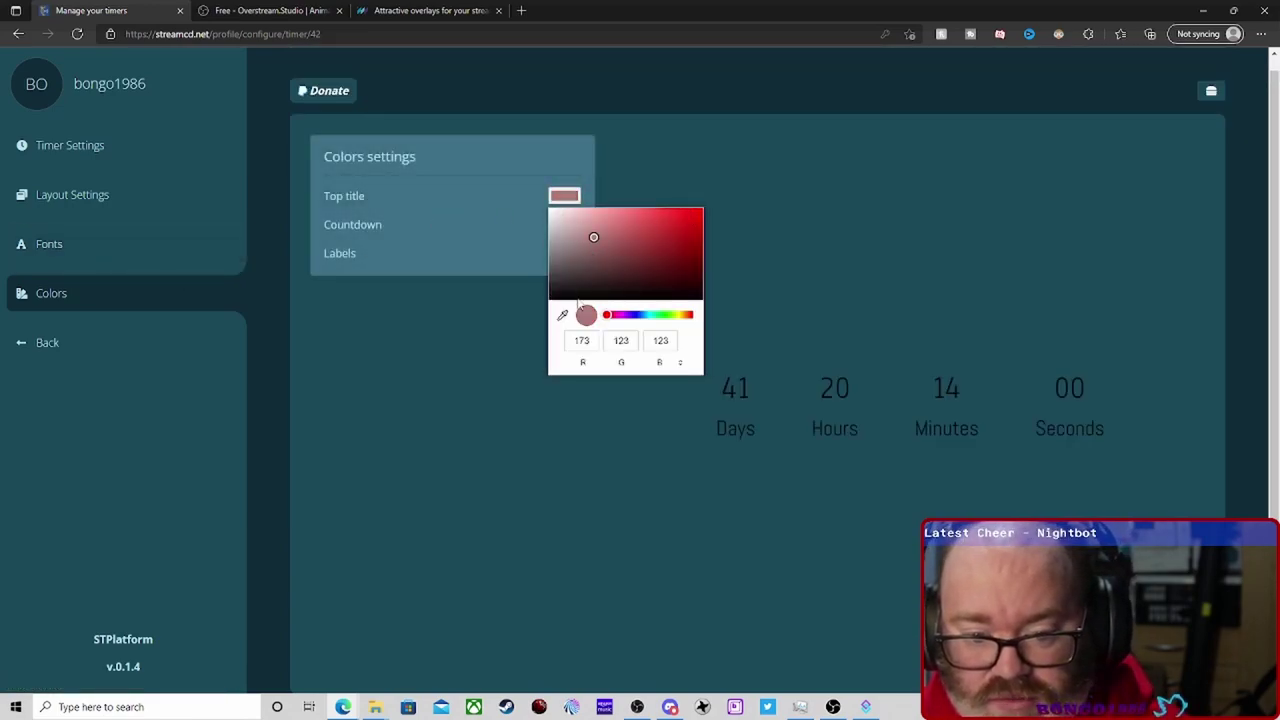
left_click(639, 316)
left_click(686, 213)
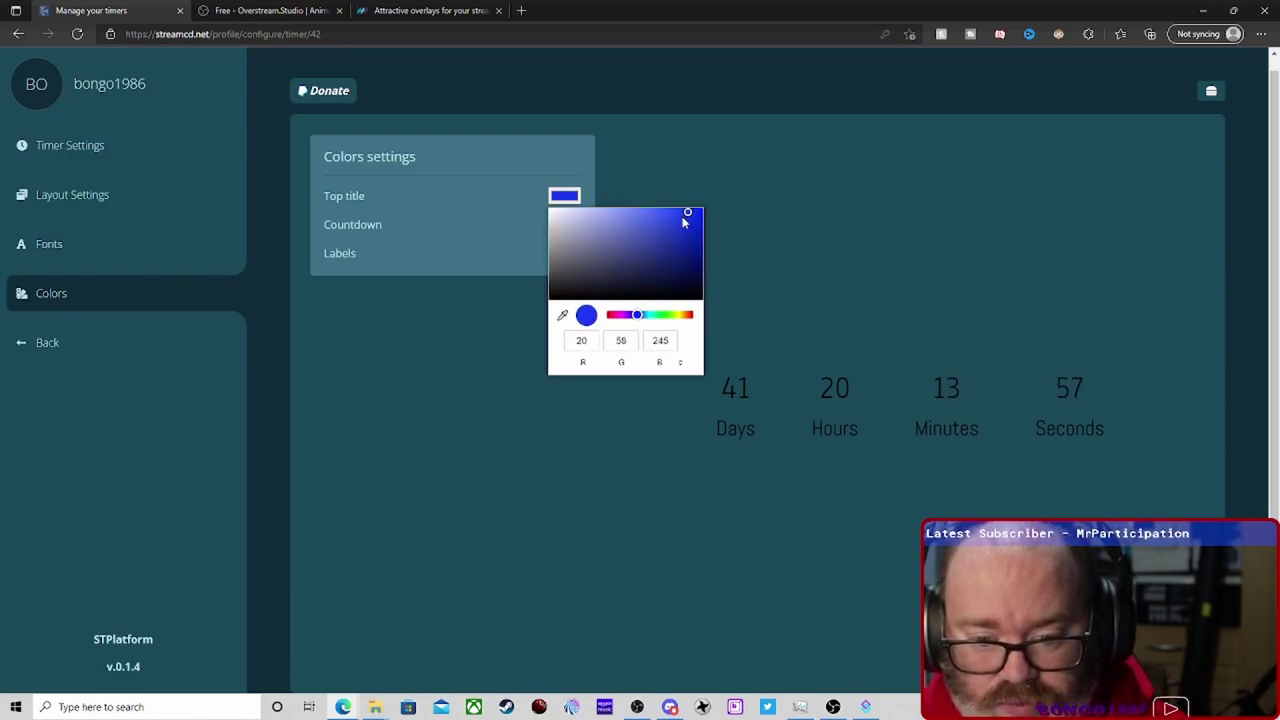
left_click(486, 292)
Set the timer's labels color to a strong blue and change its hue to yellow
left_click(564, 224)
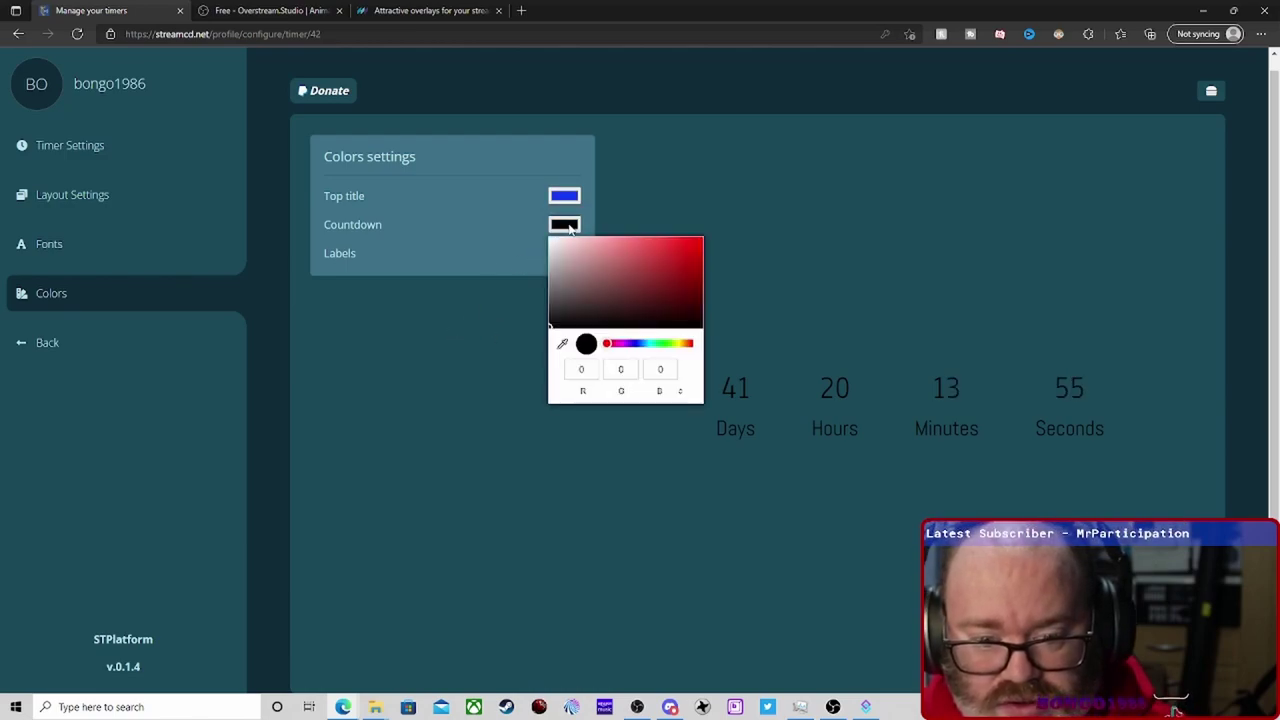
left_click(487, 379)
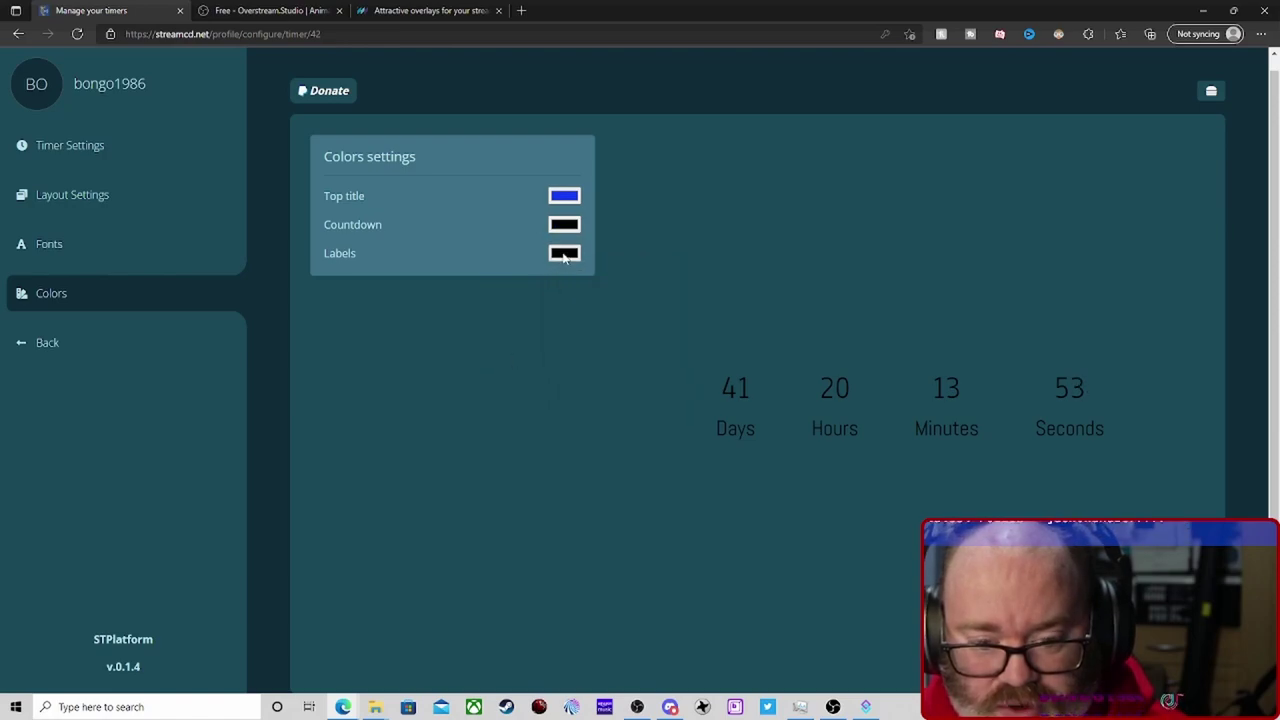
left_click(564, 256)
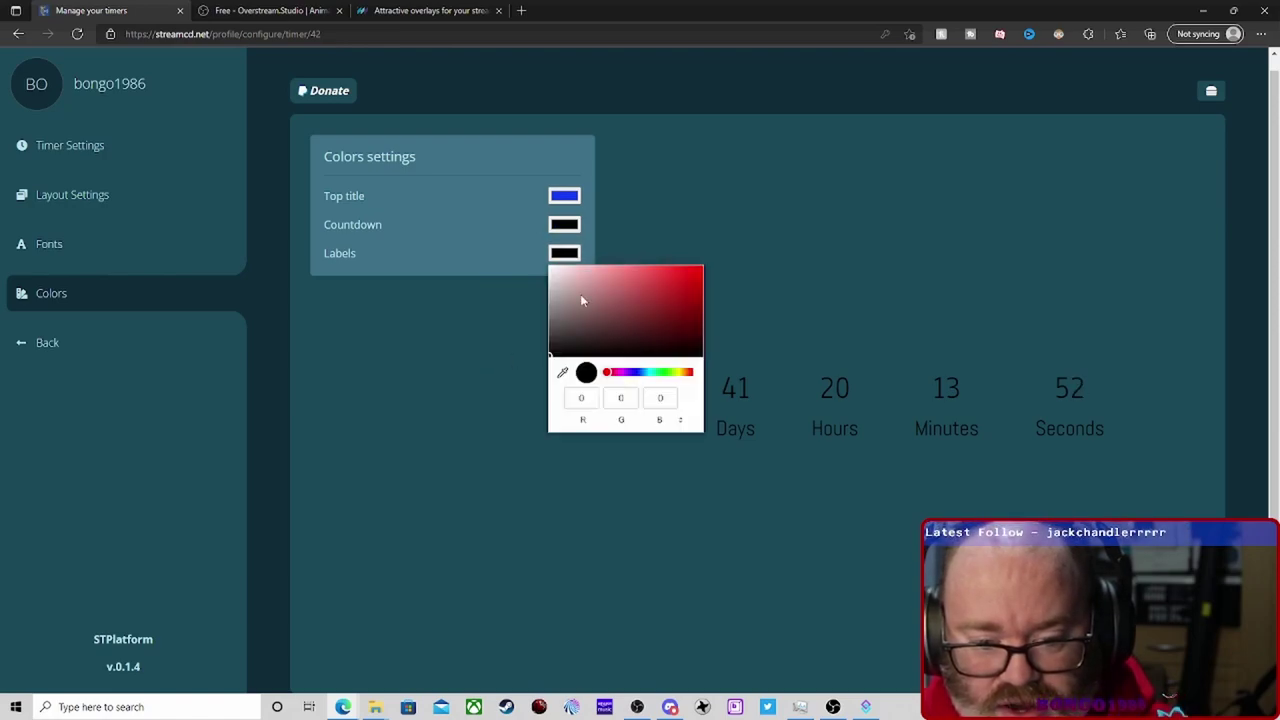
left_click(637, 372)
left_click(696, 276)
left_click(498, 391)
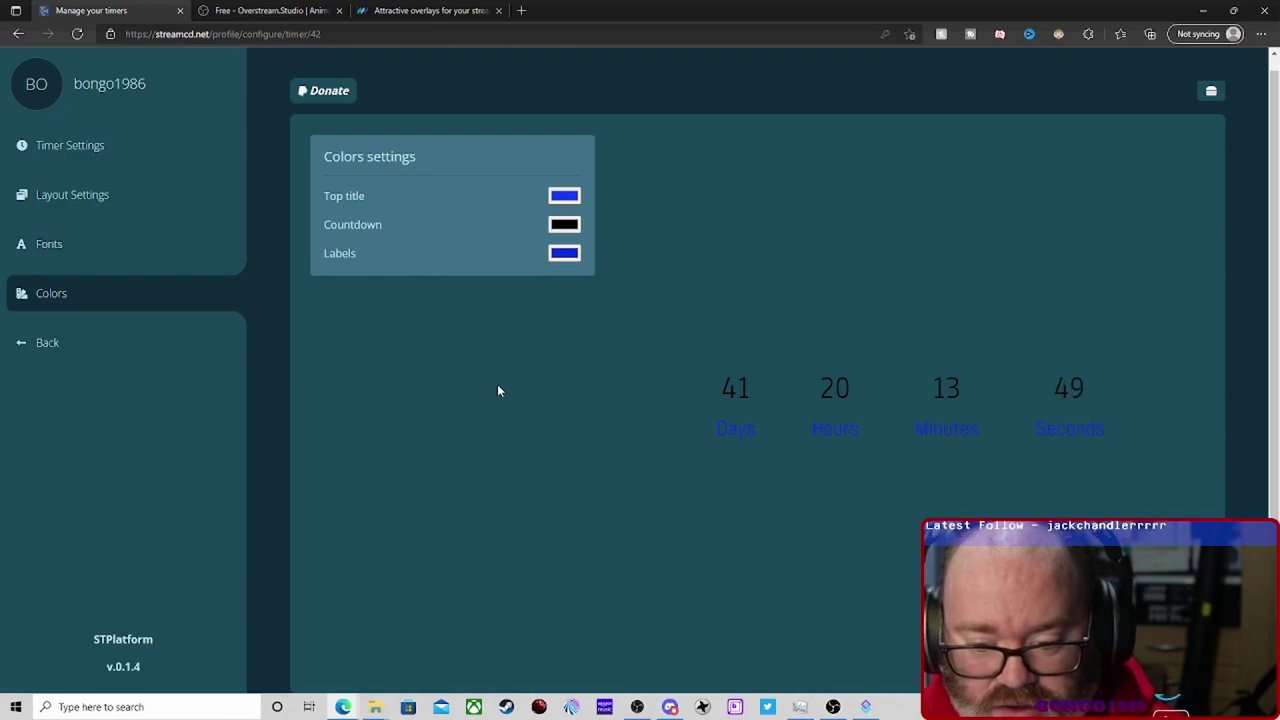
left_click(564, 253)
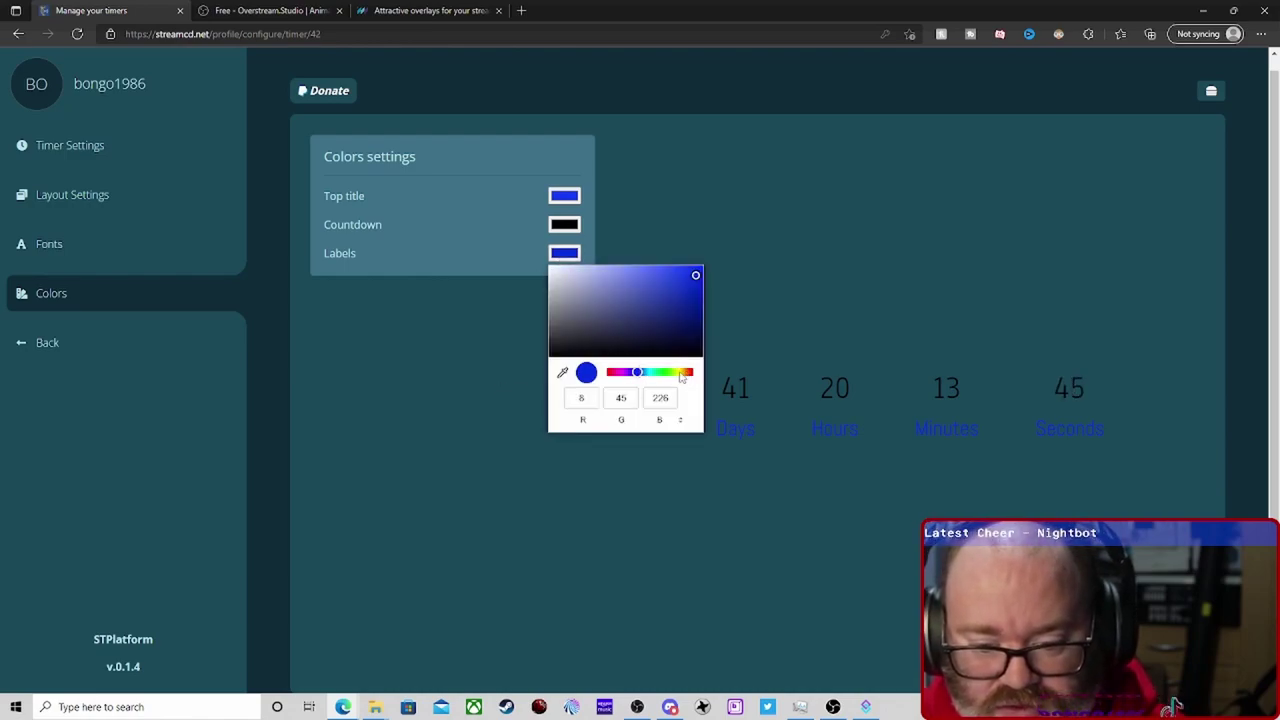
left_click(680, 373)
left_click(424, 340)
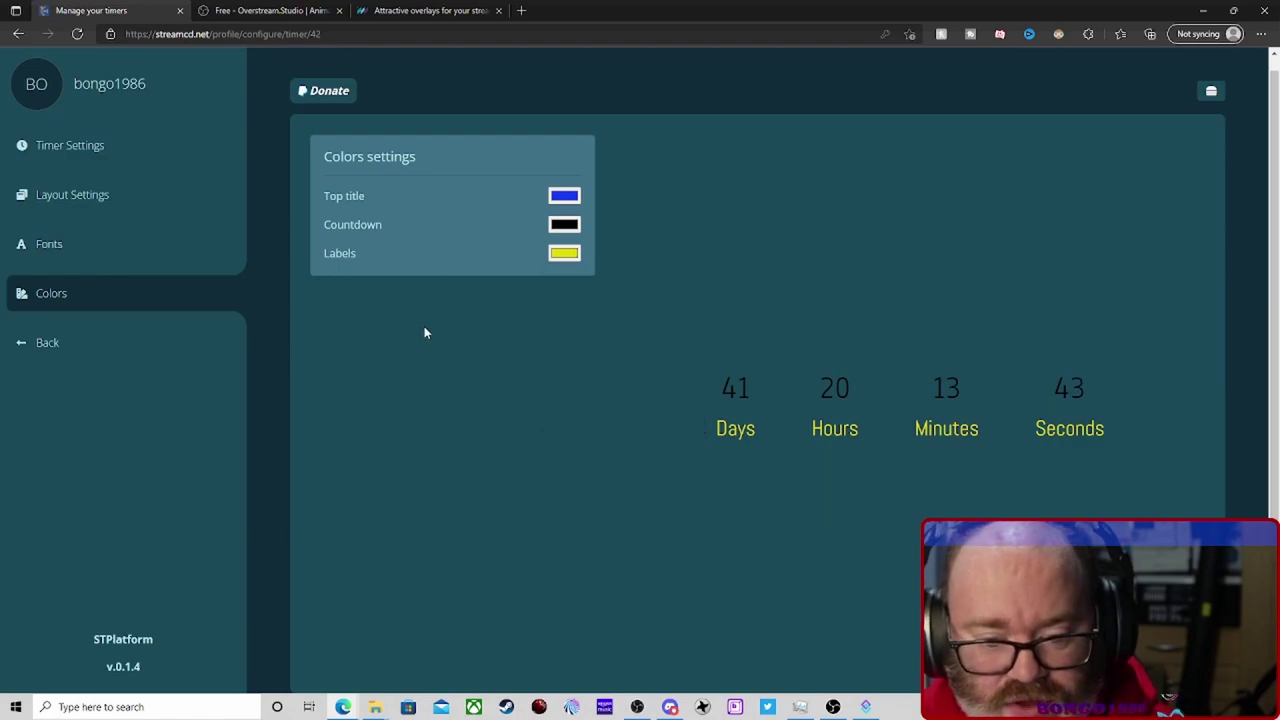
Return to the timers list, copy the birthday timer's source link and switch to OBS
left_click(38, 341)
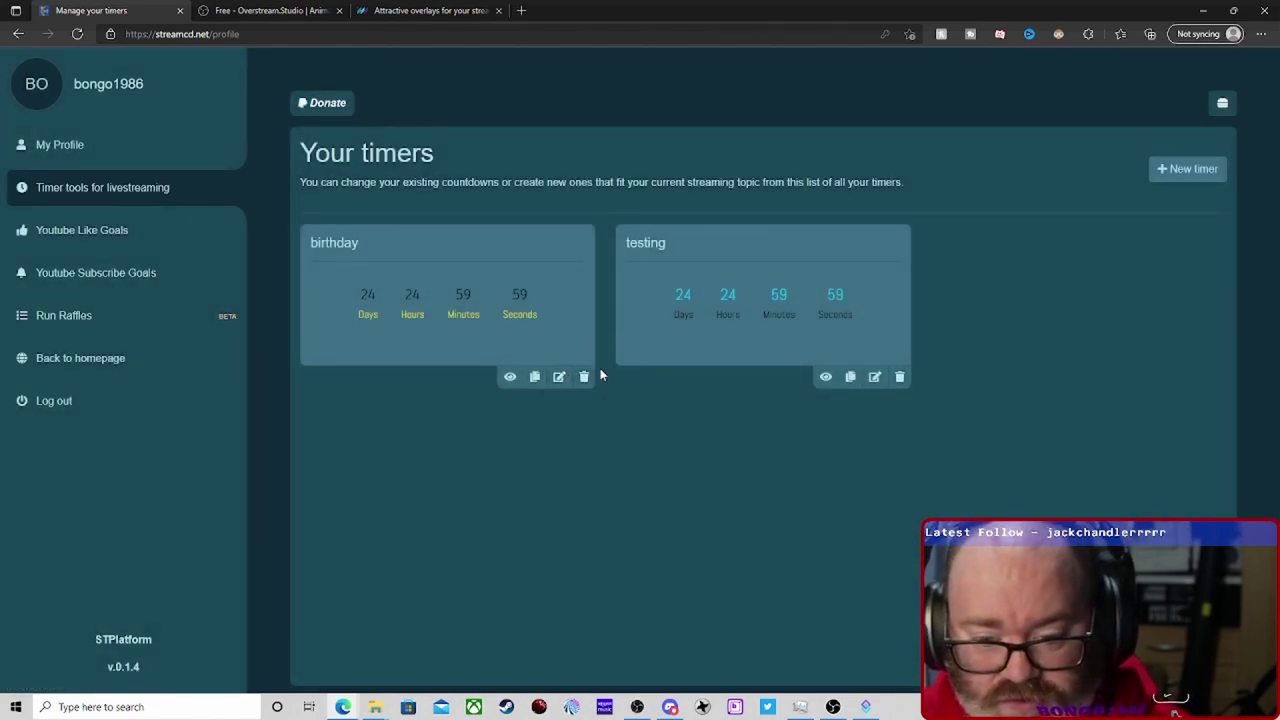
left_click(535, 377)
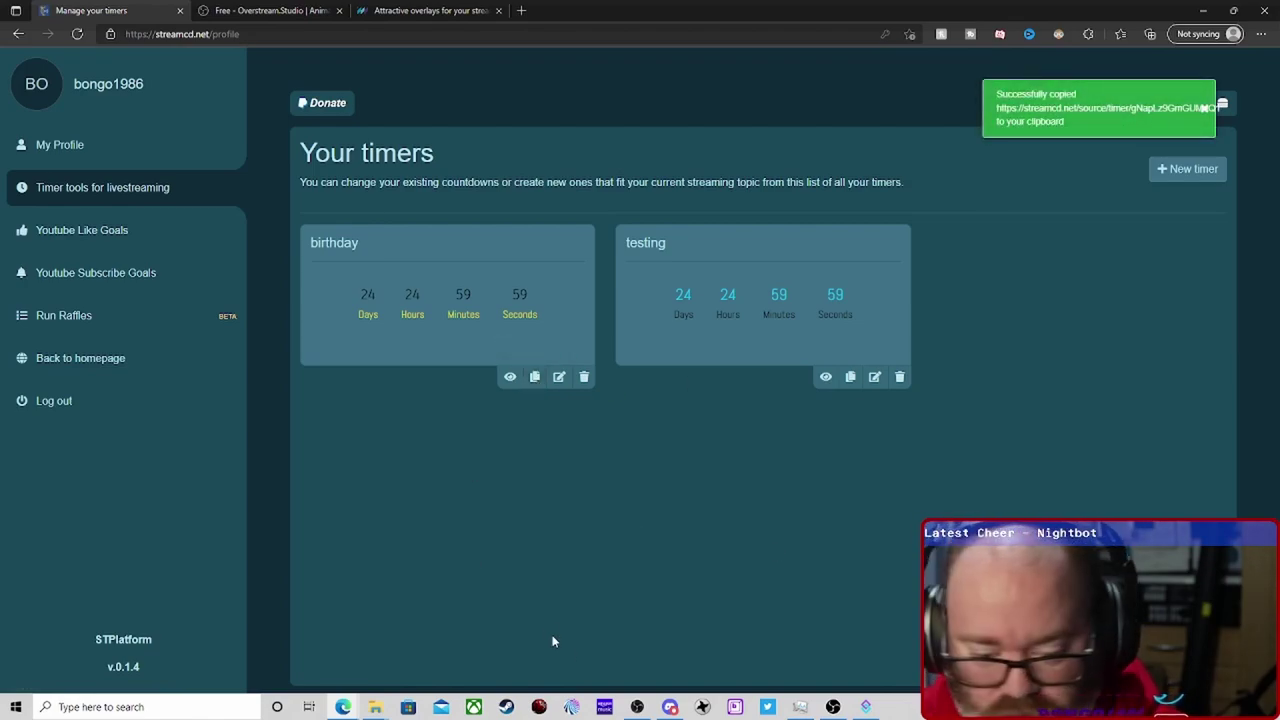
left_click(637, 707)
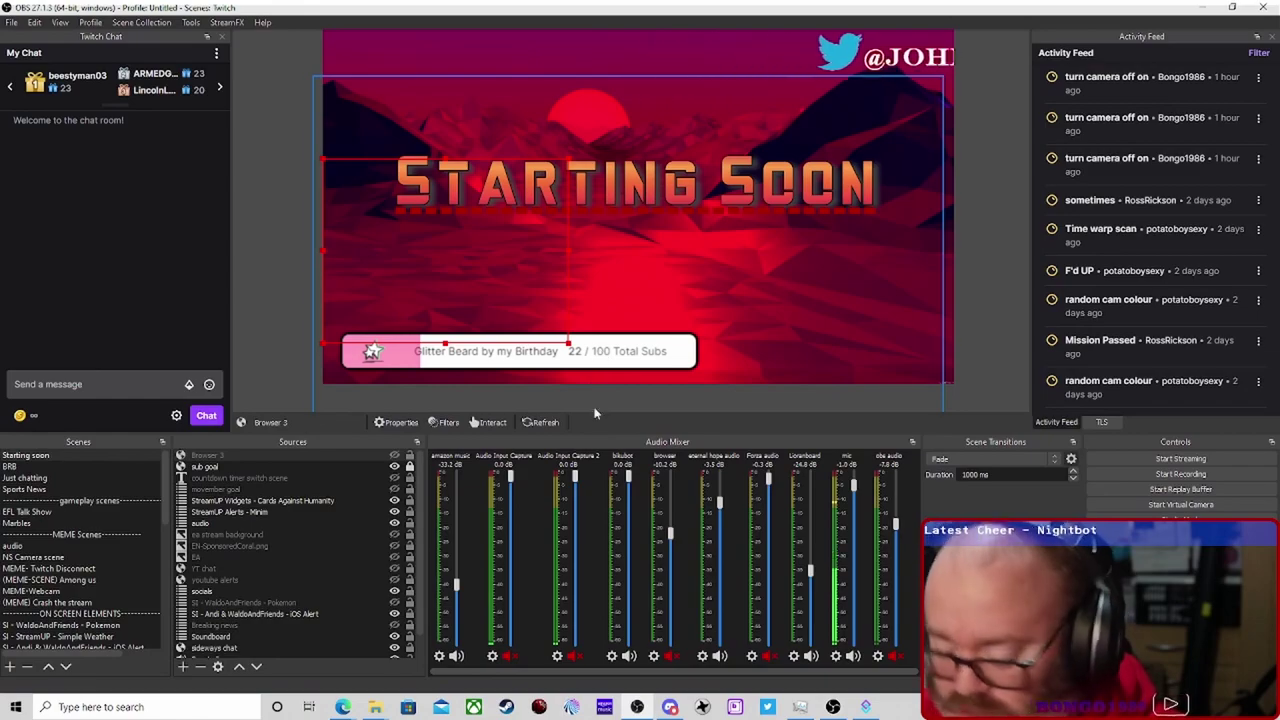
Add a new Browser source to the Starting soon scene, using the copied birthday timer link as its URL
left_click(184, 667)
left_click(252, 318)
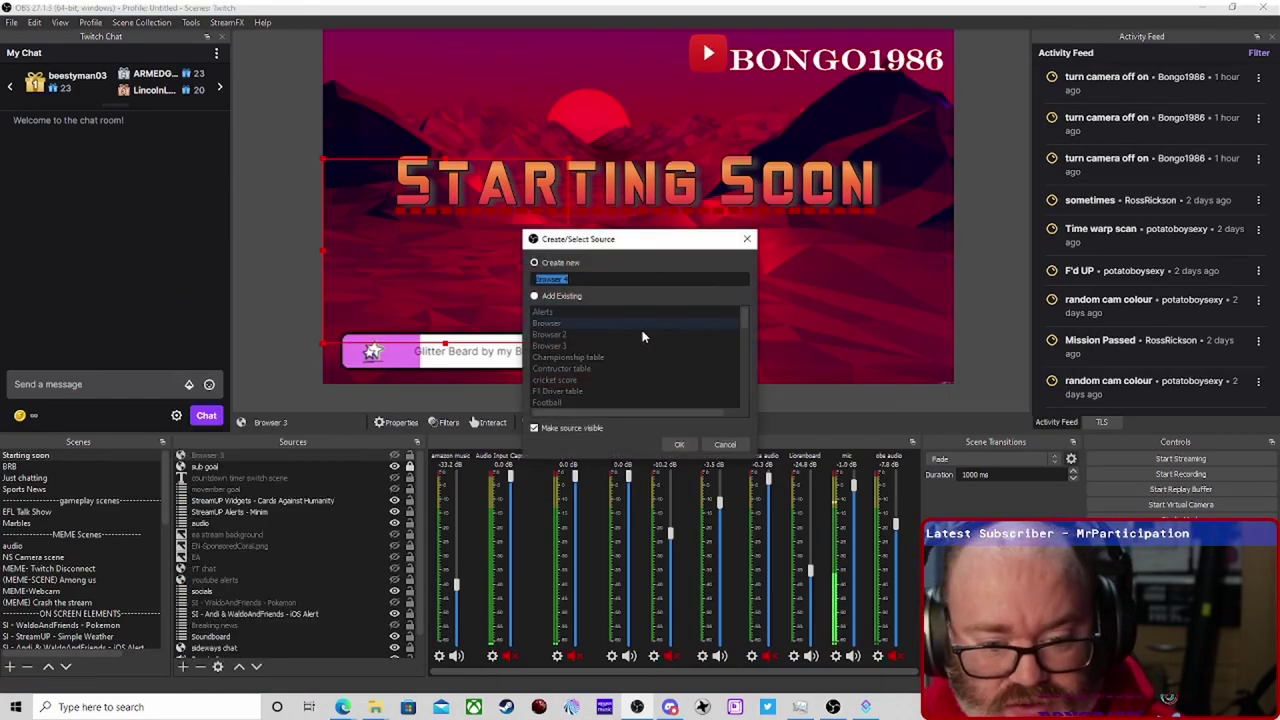
key("Return")
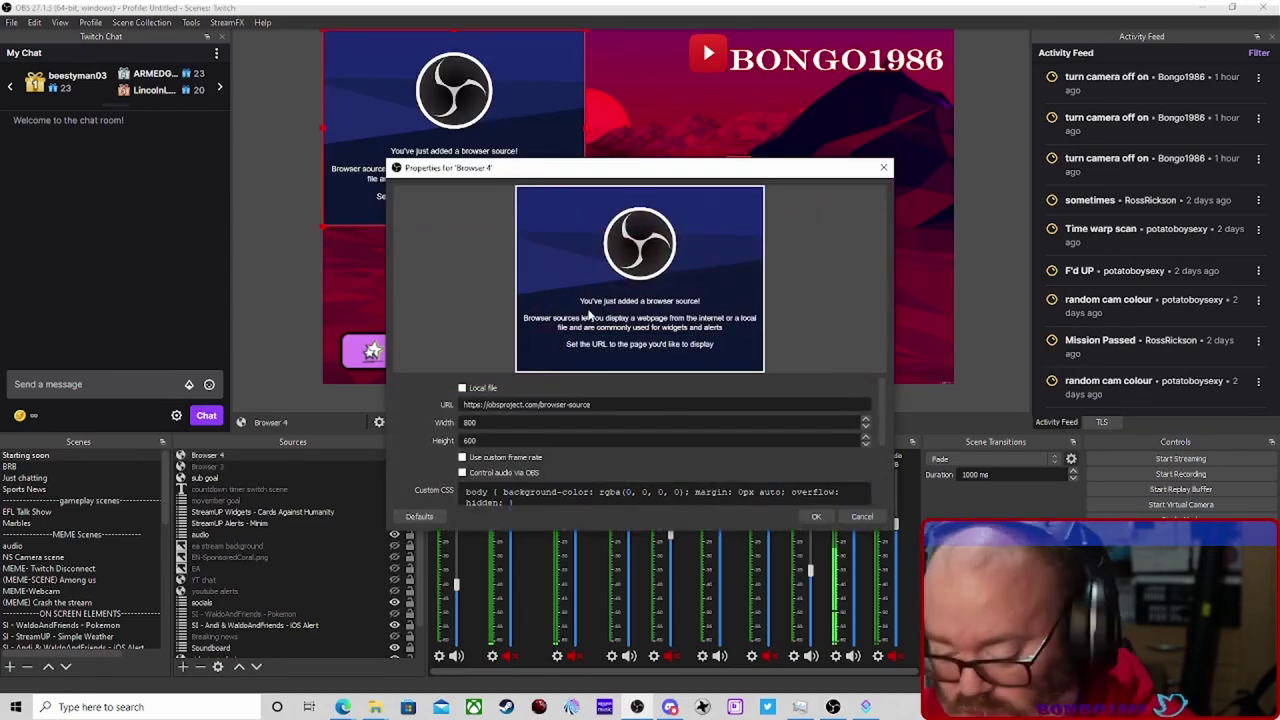
left_click_drag(592, 404, 403, 396)
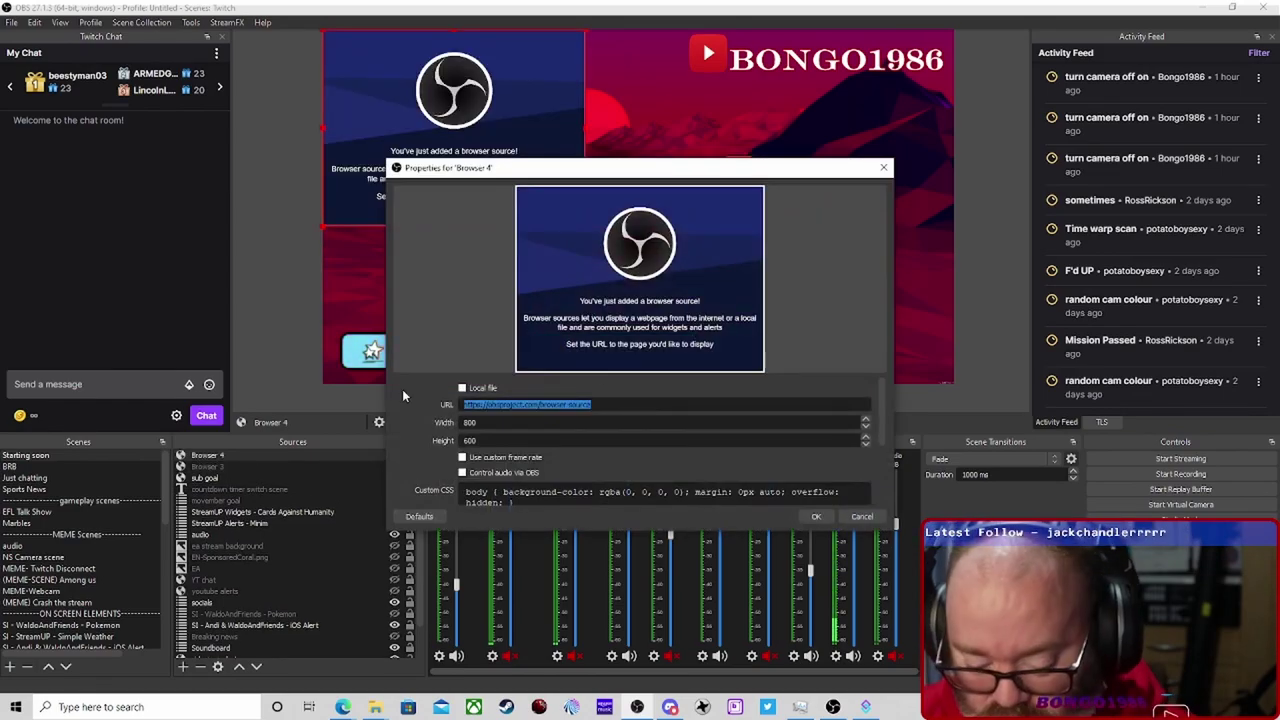
type("https://streamcd.net/source/timer/gNapLz9GmGUMeQ1")
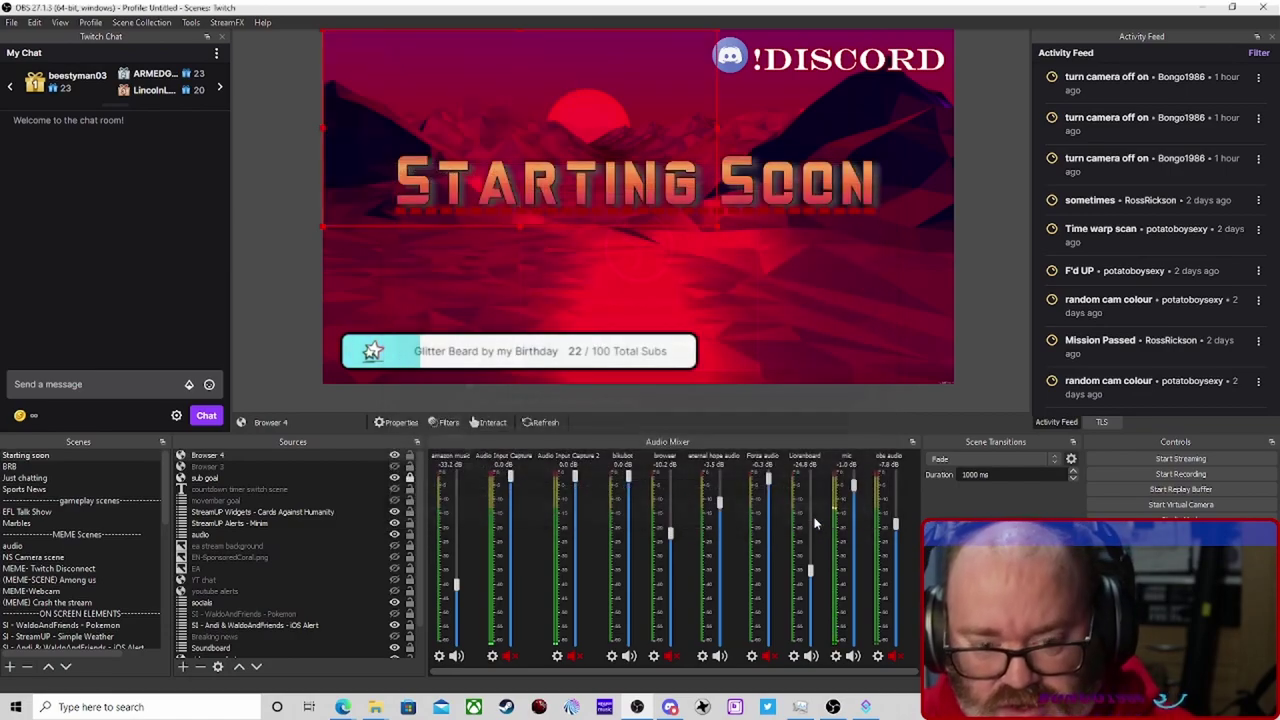
left_click(816, 516)
Scale the countdown timer source down and place it above the Starting Soon title in the scene preview
left_click_drag(644, 126, 777, 274)
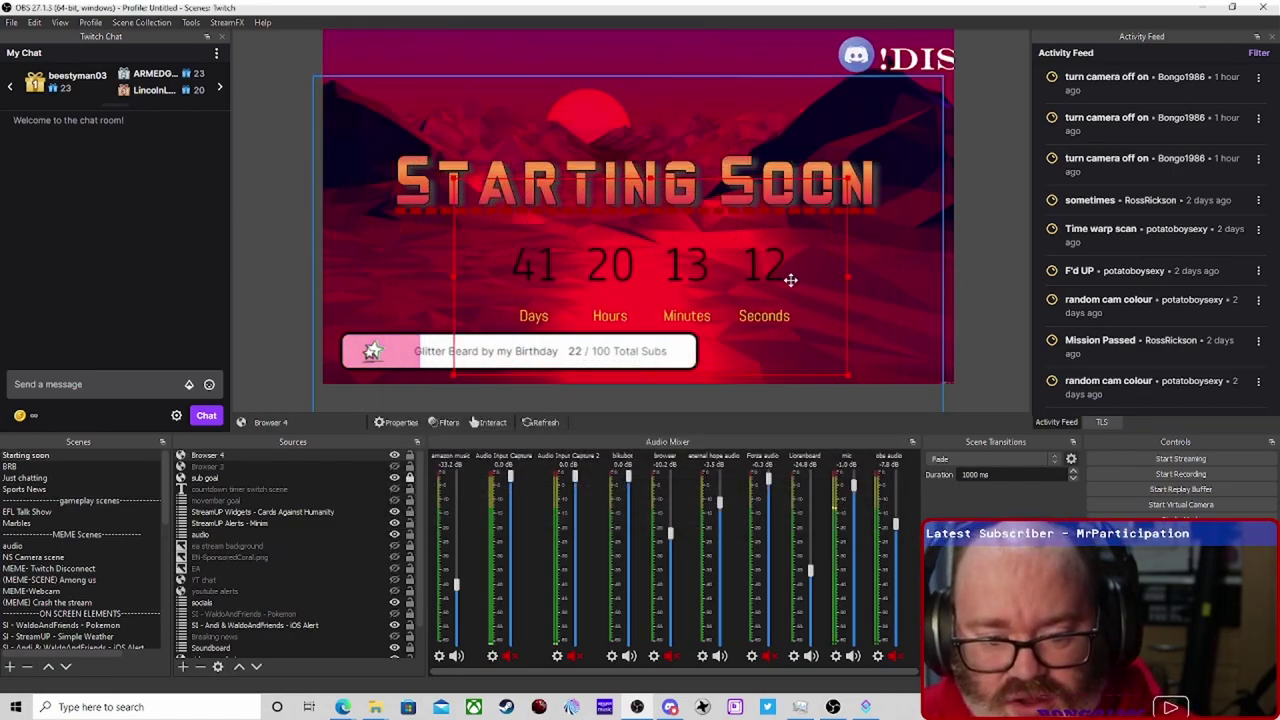
left_click_drag(848, 178, 743, 230)
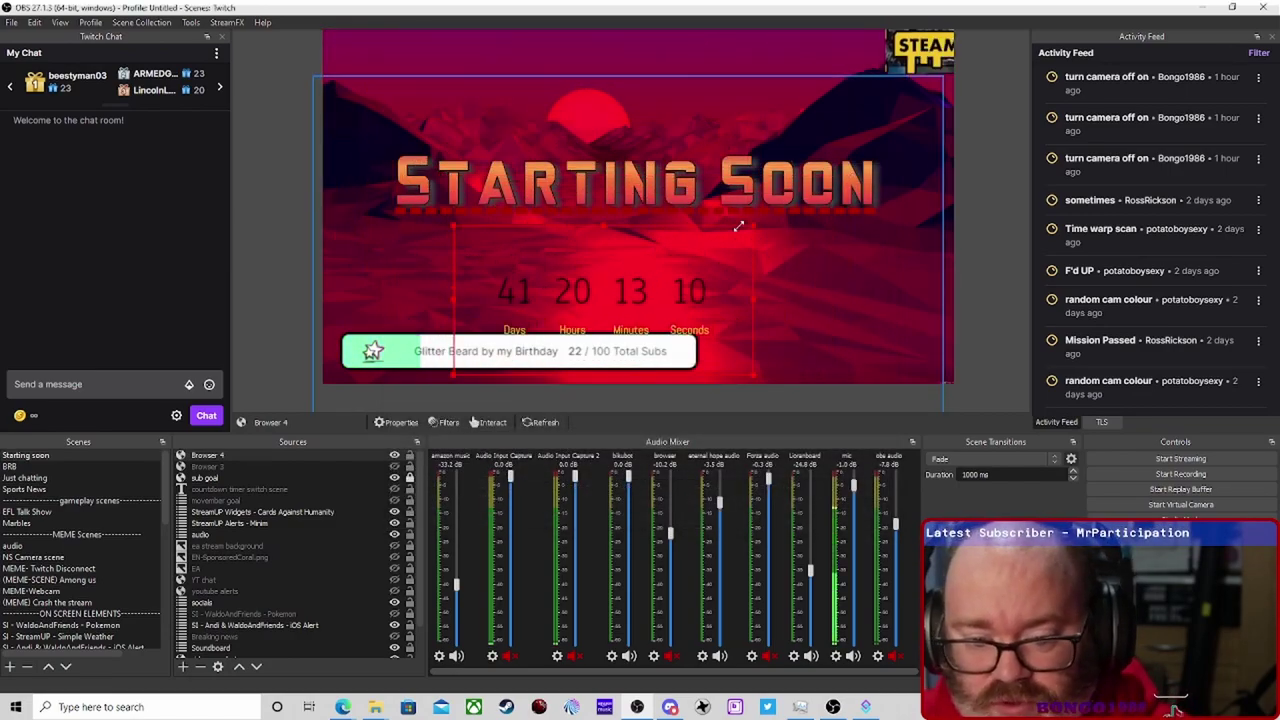
mouse_move(676, 277)
left_mouse_down()
mouse_move(817, 226)
mouse_move(909, 283)
mouse_move(900, 291)
left_mouse_up()
left_click_drag(820, 289, 642, 57)
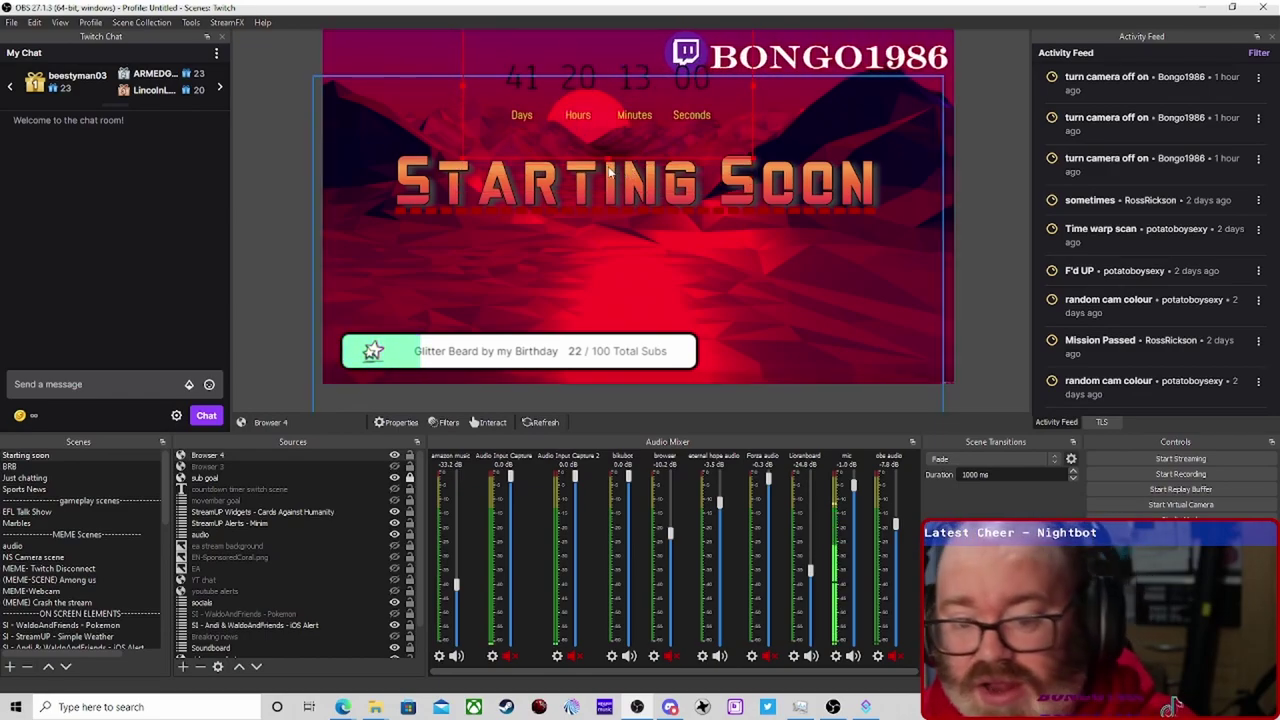
left_click_drag(614, 102, 612, 118)
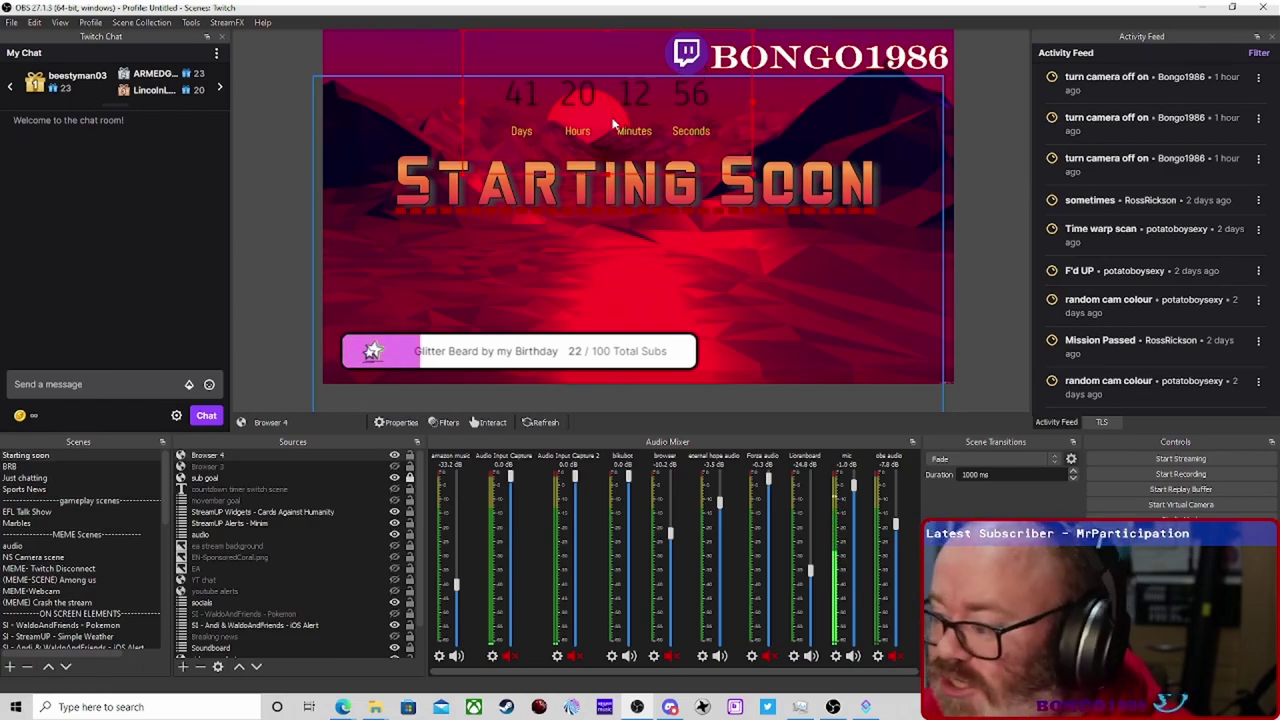
left_click(394, 455)
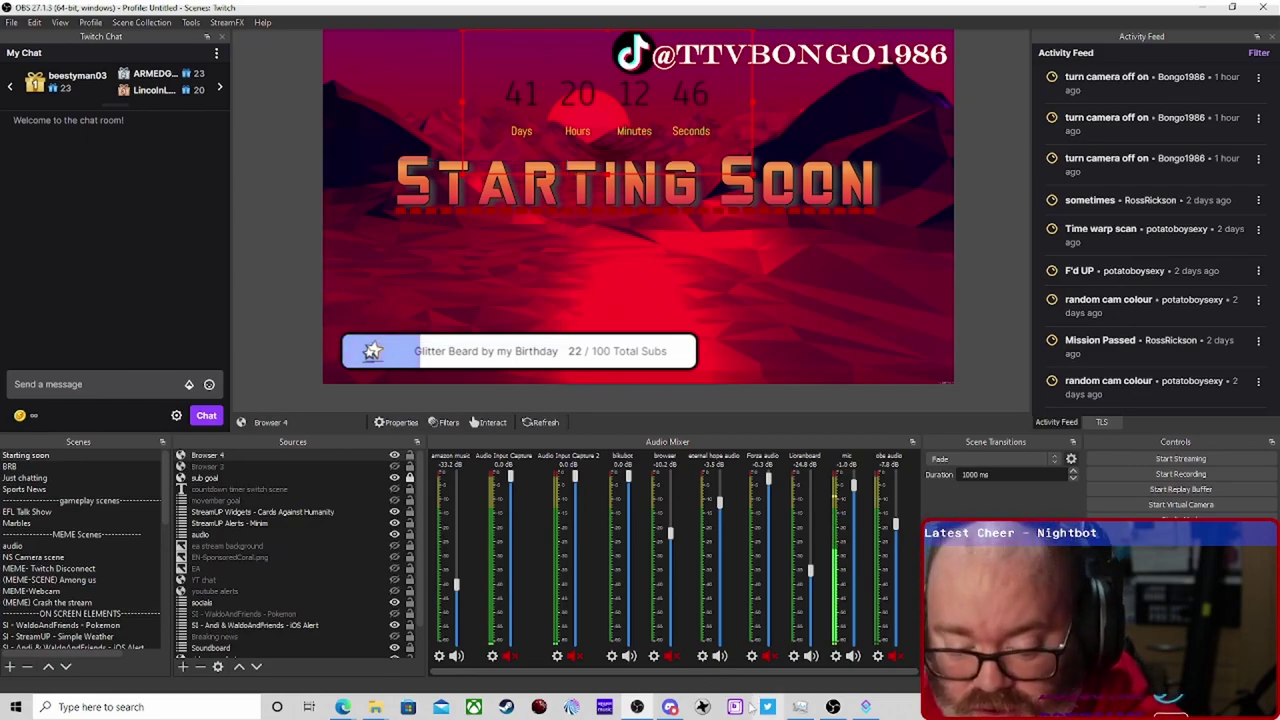
Switch back to the timers site in the Edge browser and open the YouTube like goals page
mouse_move(345, 707)
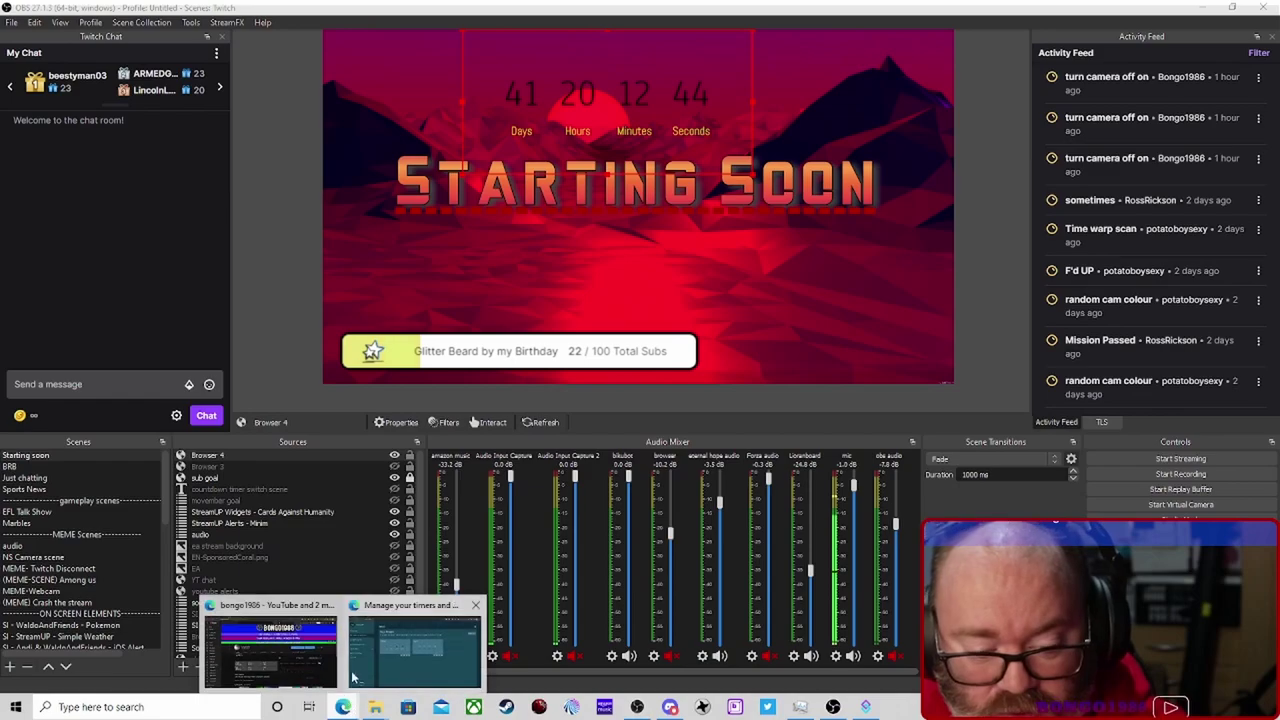
left_click(412, 640)
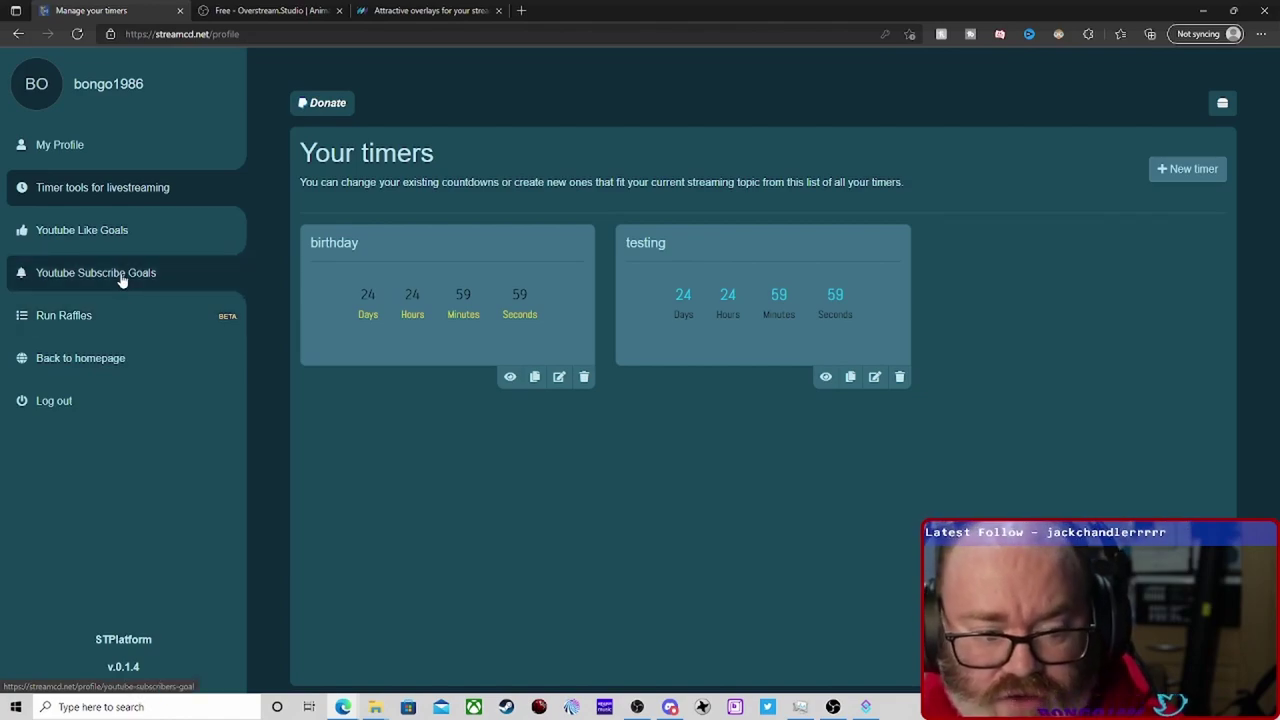
left_click(124, 231)
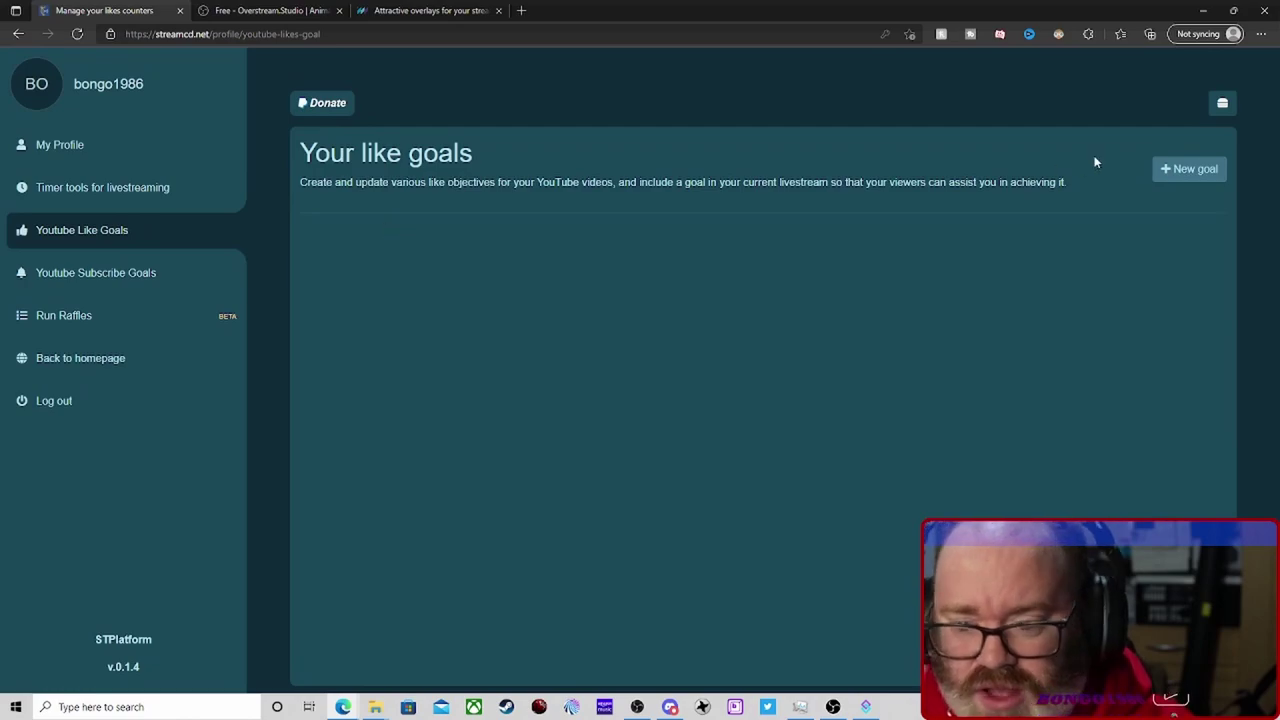
Try to create a YouTube like goal of 1000 with the saved channel ID as the video URL, and close the form
left_click(1162, 169)
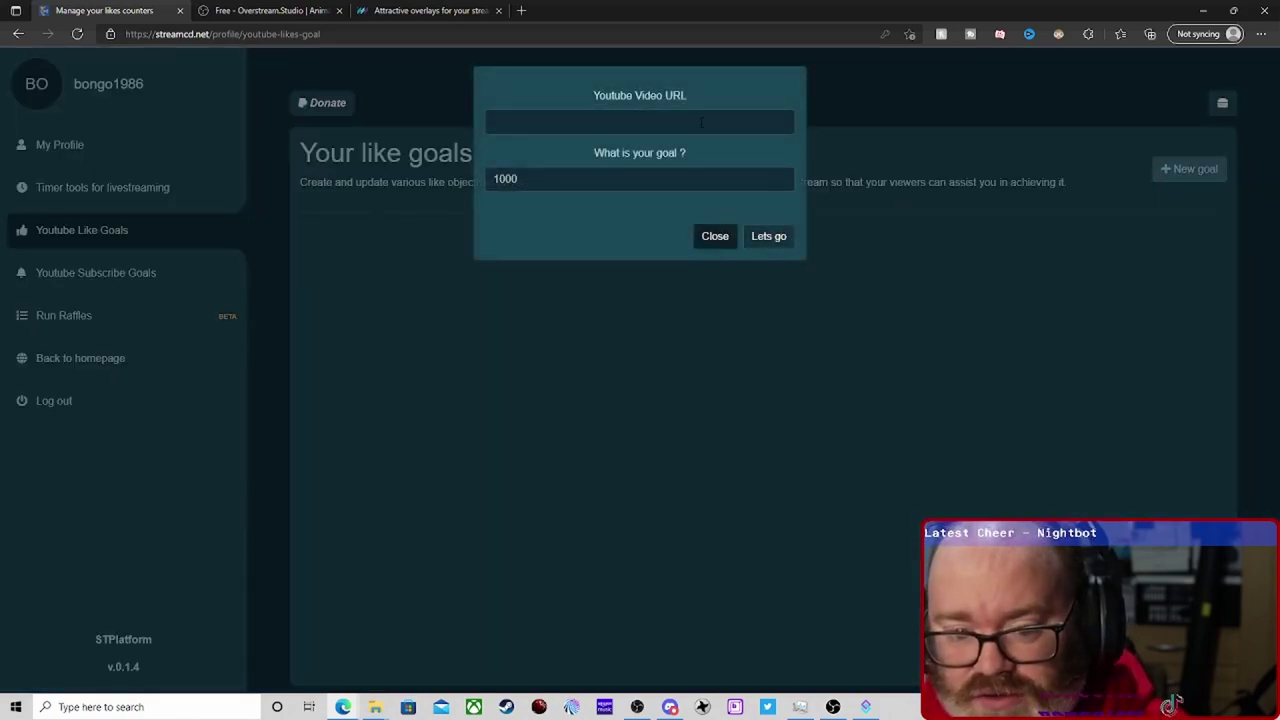
left_click(690, 117)
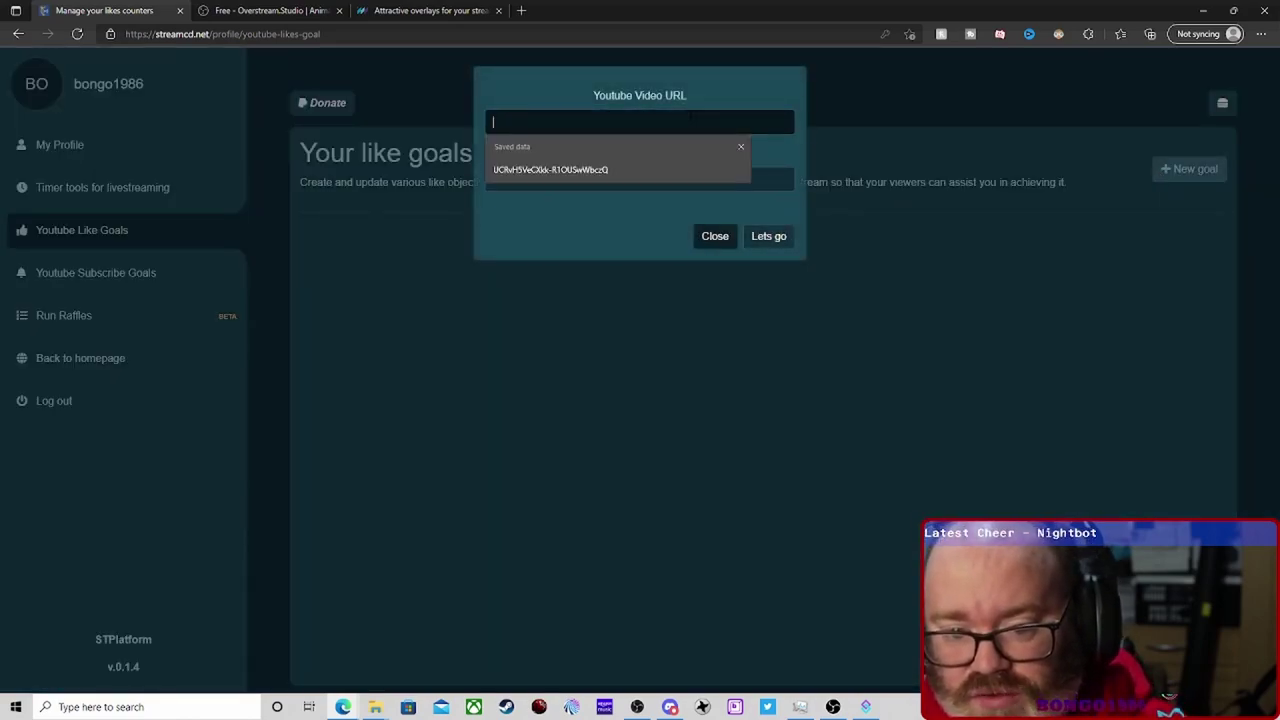
left_click(577, 167)
left_click(767, 241)
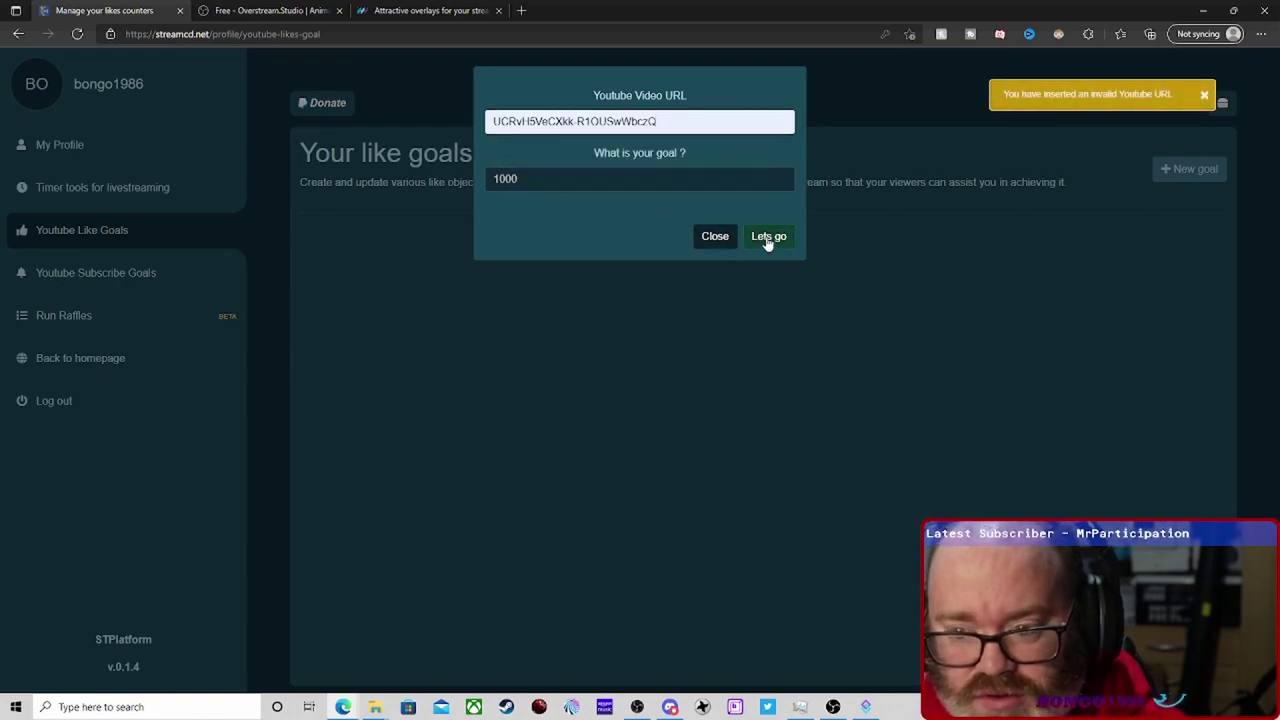
left_click(677, 121)
left_click(714, 236)
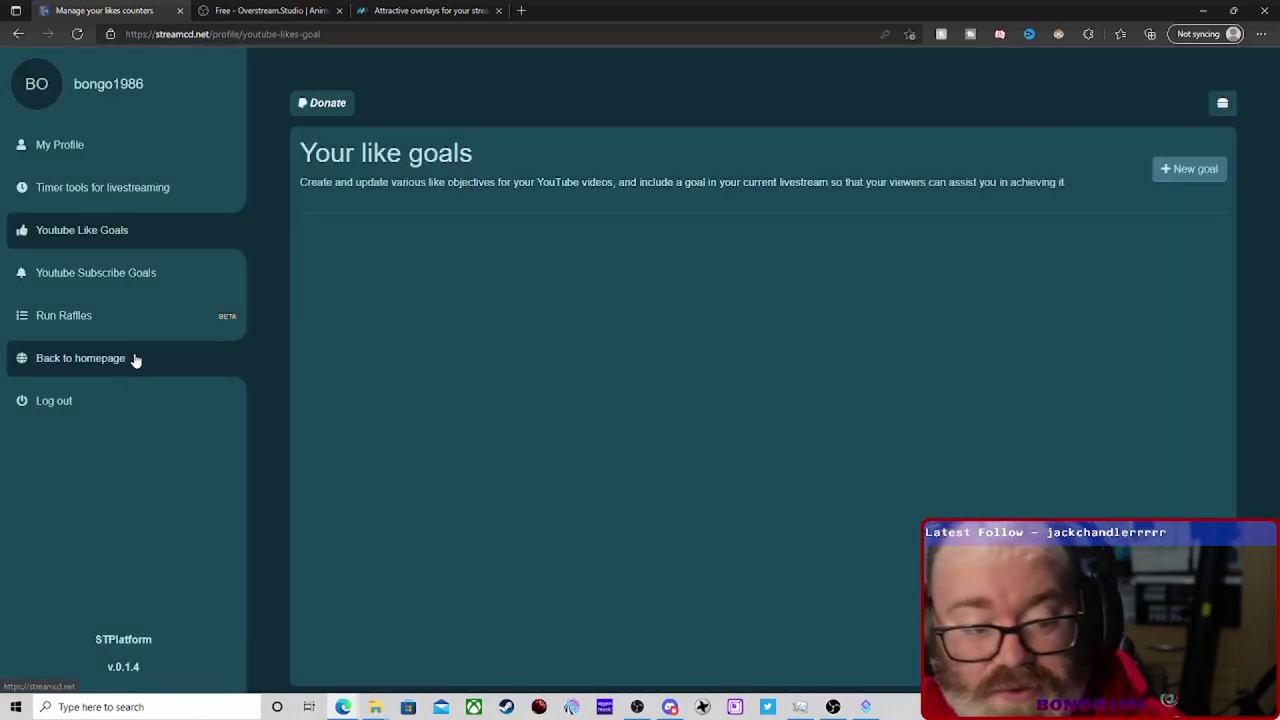
Review the streamer tag, social media and password fields on the profile page
left_click(74, 148)
scroll(552, 492, "down", 3)
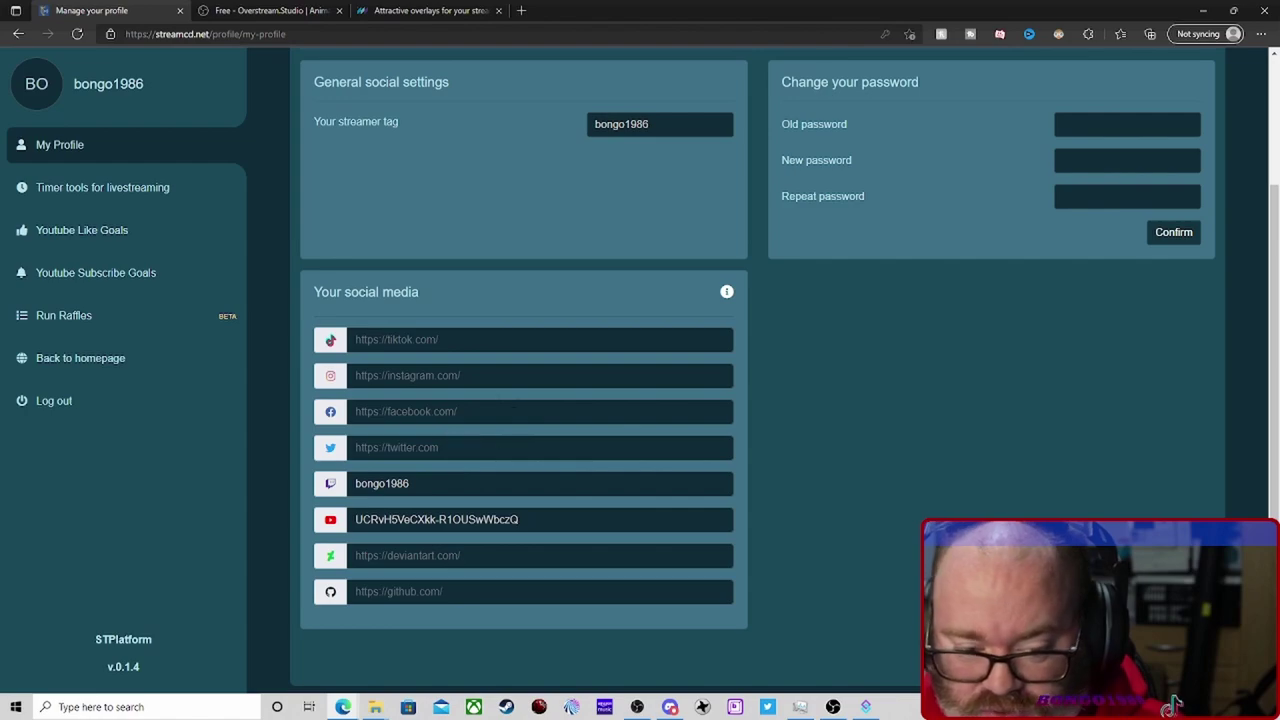
scroll(452, 414, "up", 3)
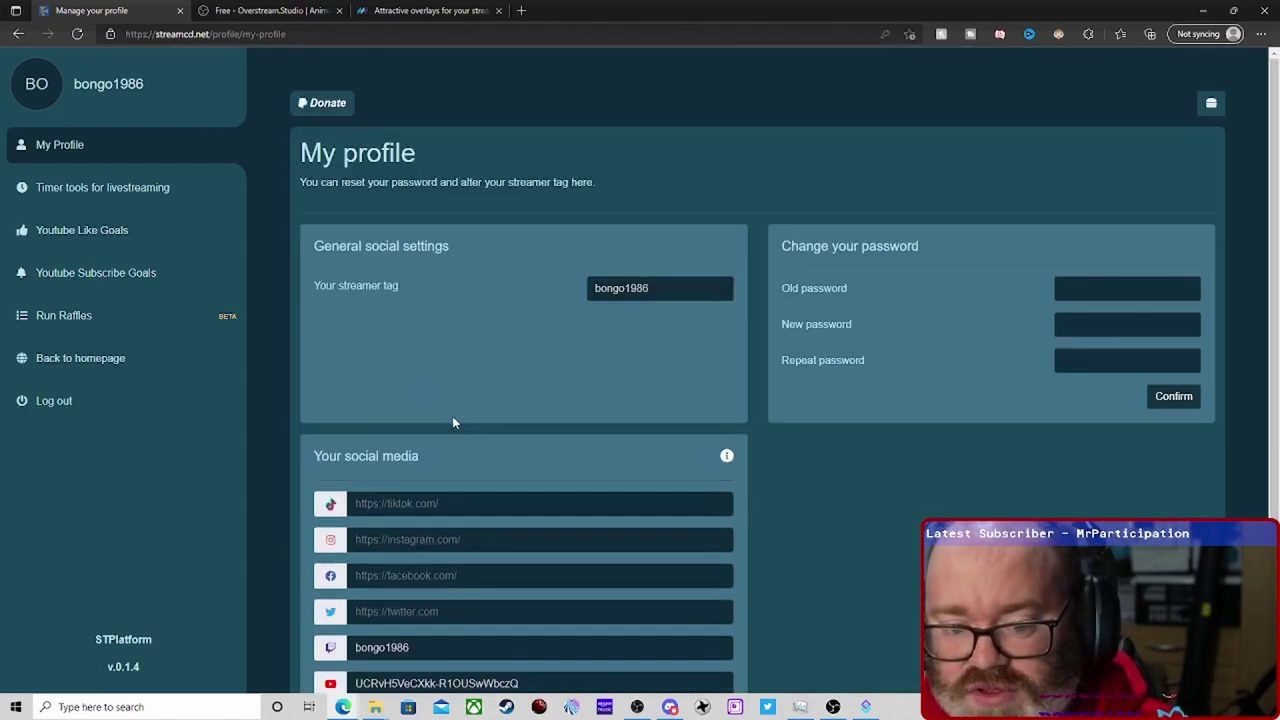